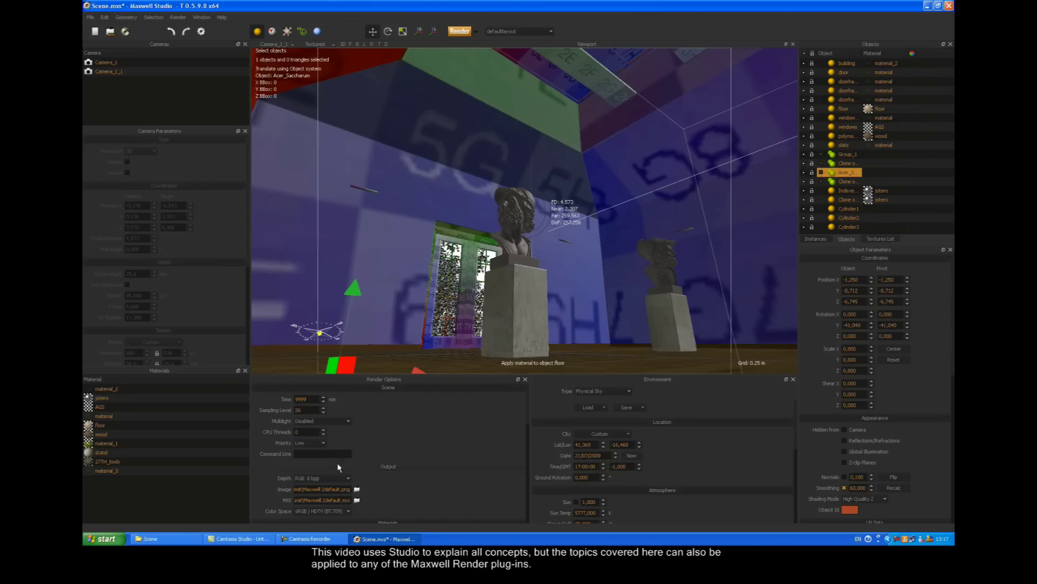
Step: Inspect Cylinder1, Cylinder2 and Cylinder3 in the Objects list
click(846, 208)
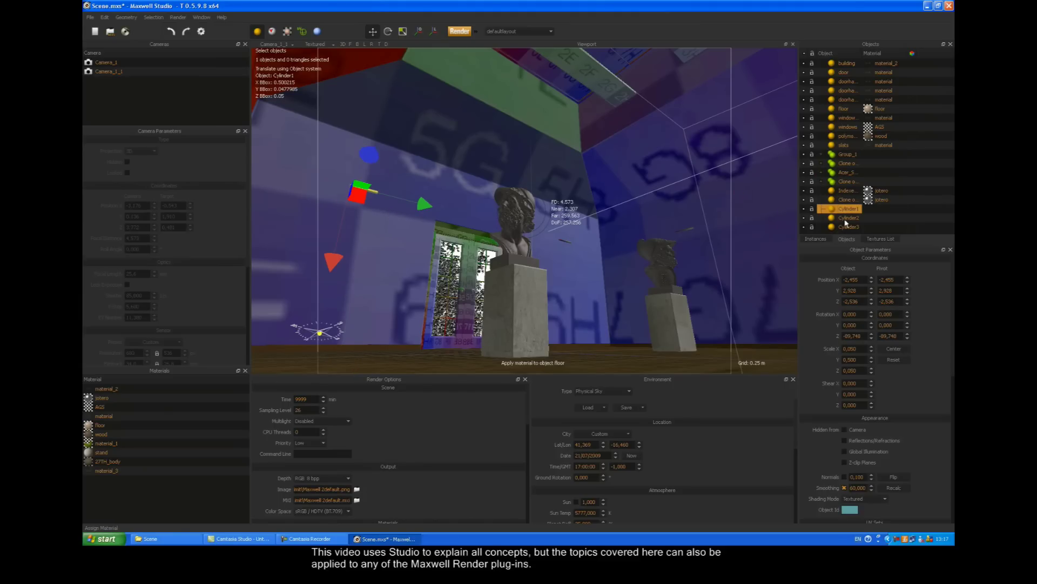
click(848, 217)
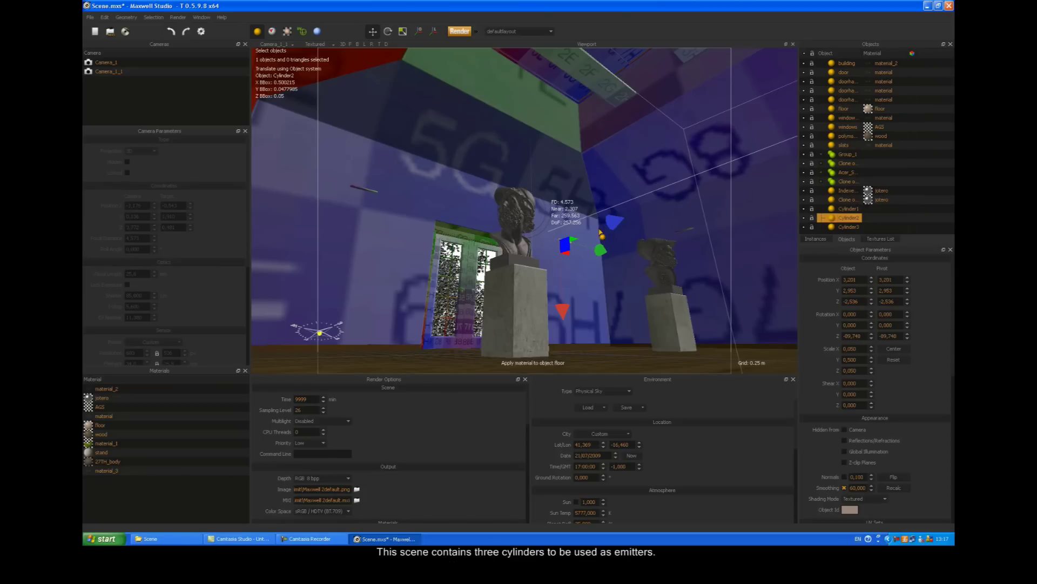
click(844, 227)
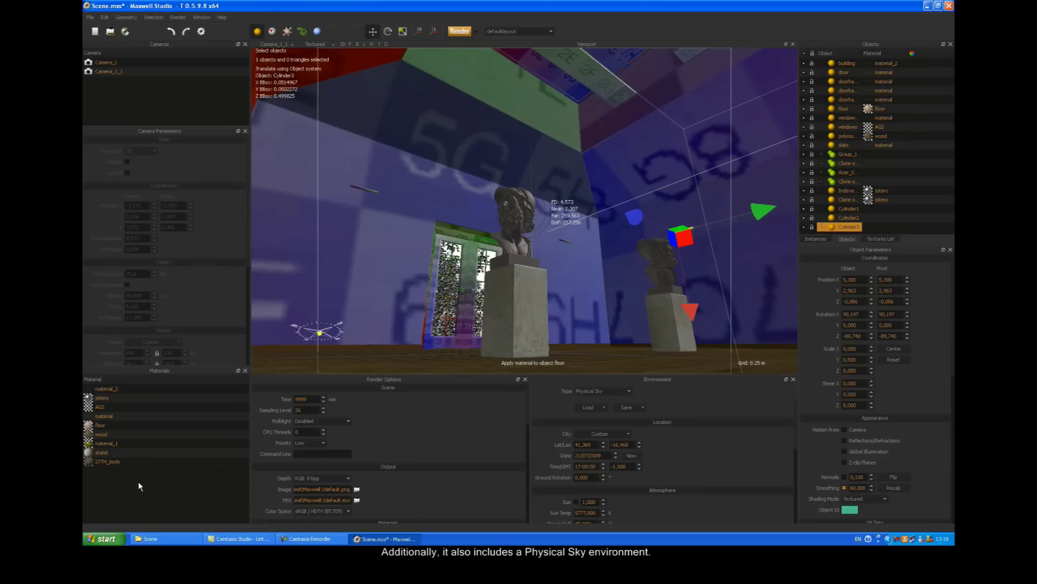
Step: Add a new emitter material named emitter1 in the Materials list
right_click(109, 480)
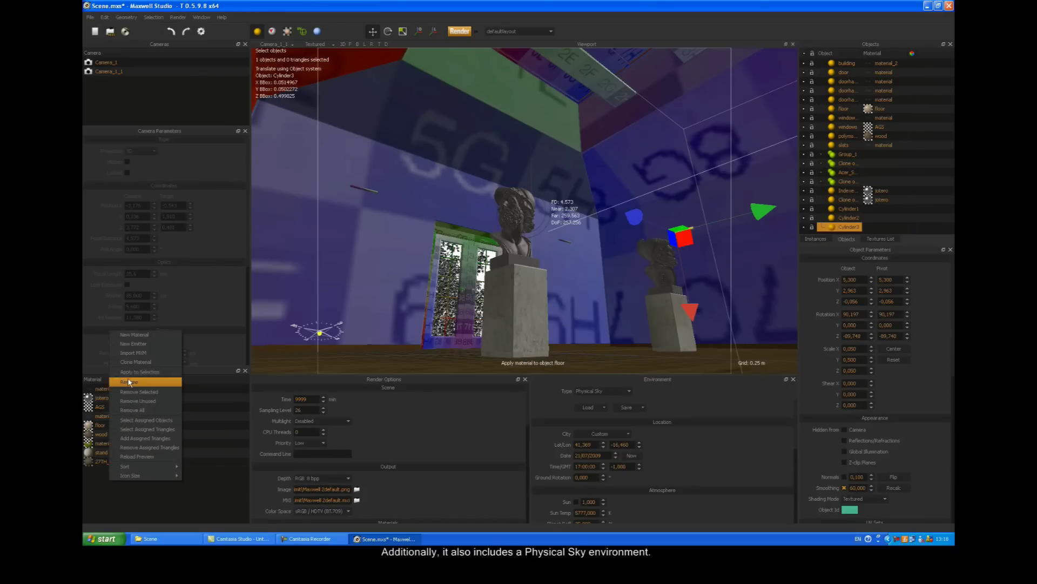
click(130, 346)
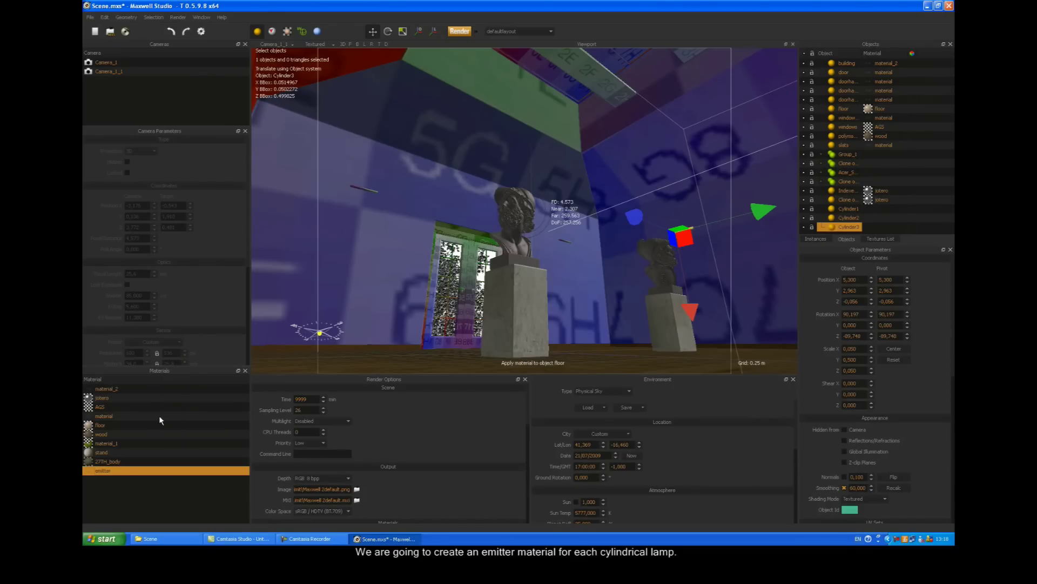
double_click(120, 472)
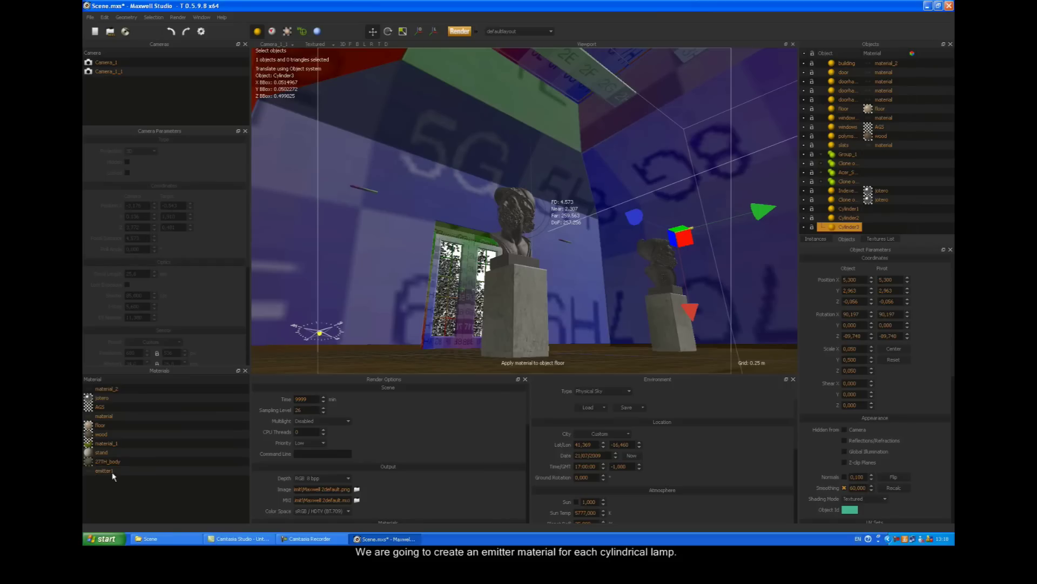
double_click(112, 473)
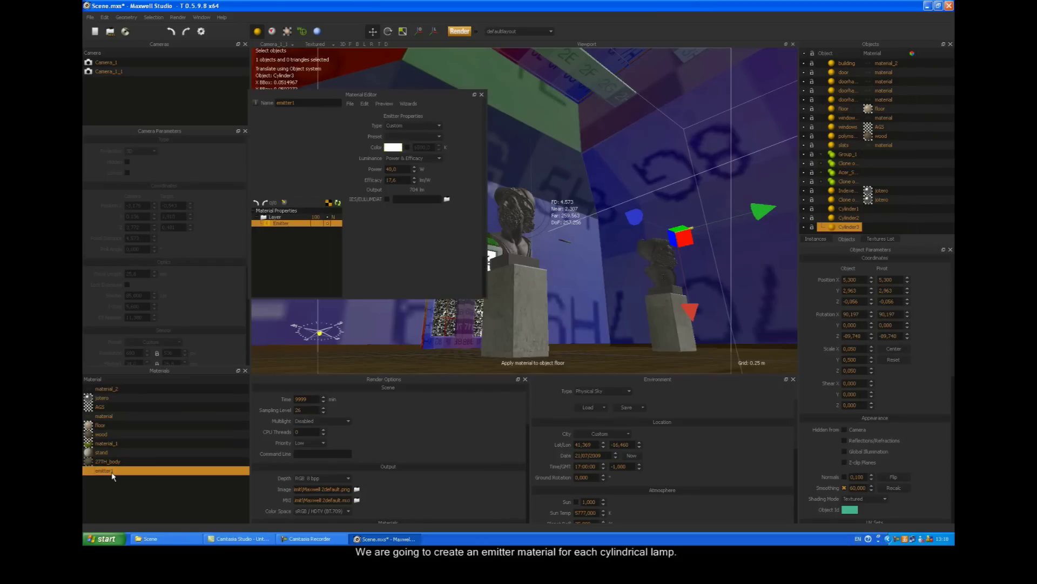
Step: Make emitter1 a Custom emitter, pale yellow, 100 W power, and render its preview
click(410, 125)
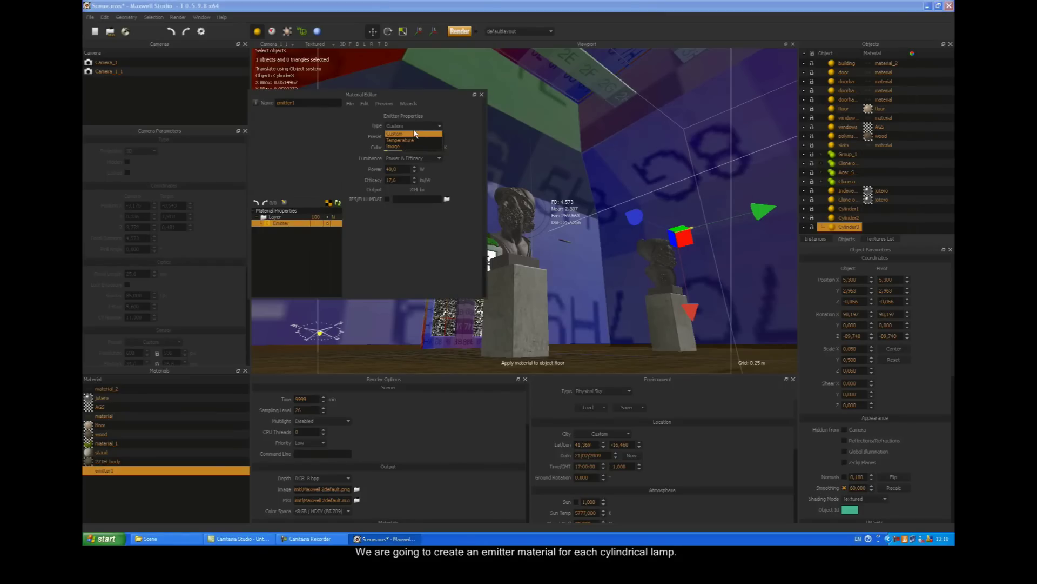
click(413, 134)
click(395, 148)
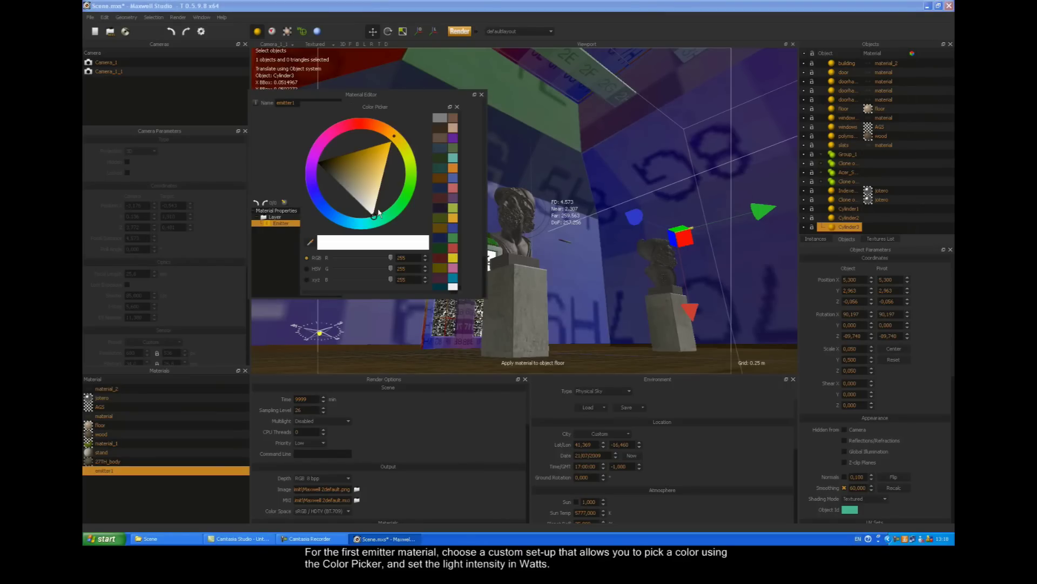
drag(377, 213, 382, 186)
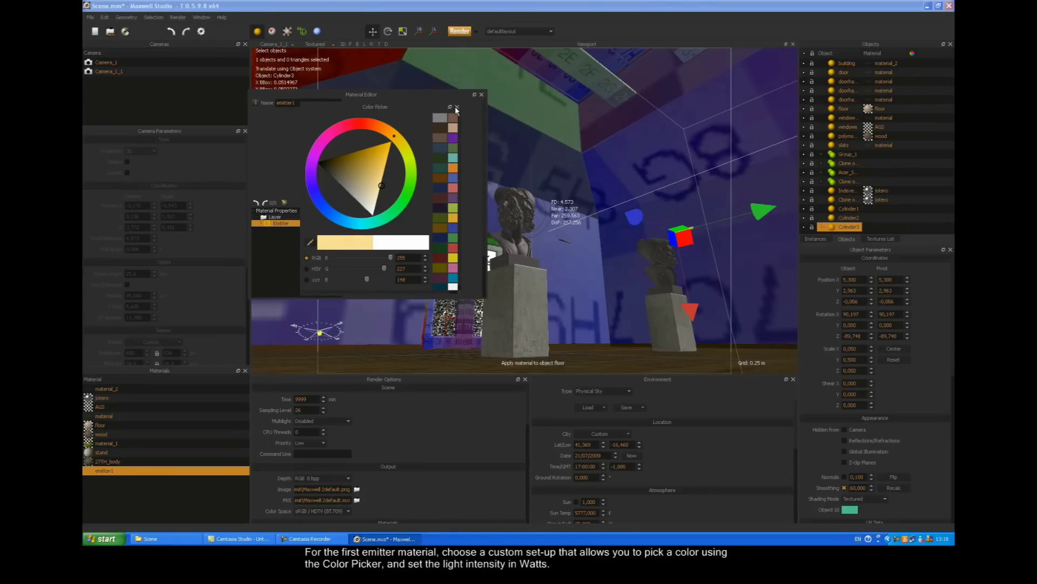
click(458, 107)
double_click(388, 169)
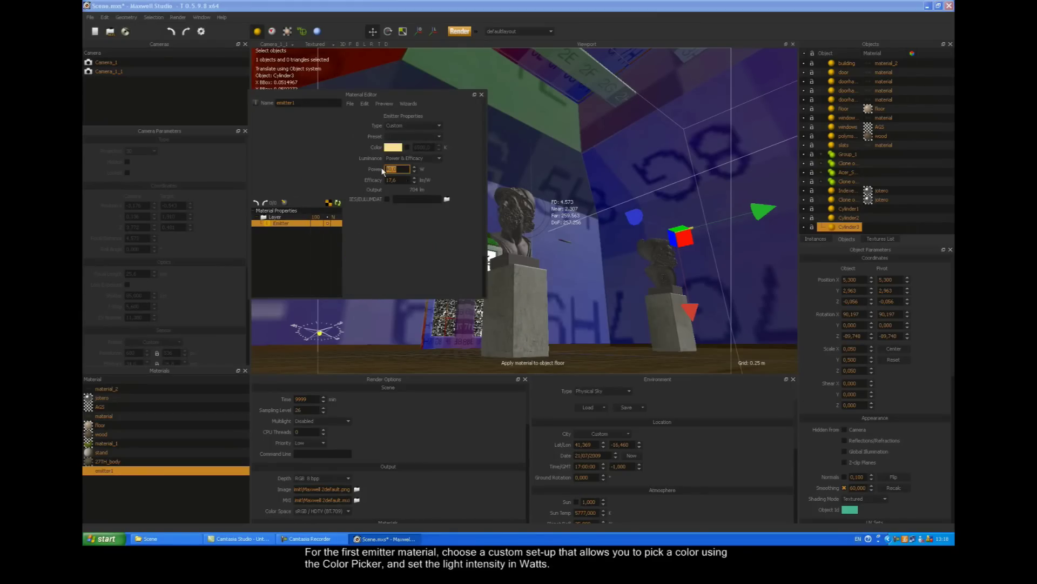
text(100)
key(Return)
click(297, 157)
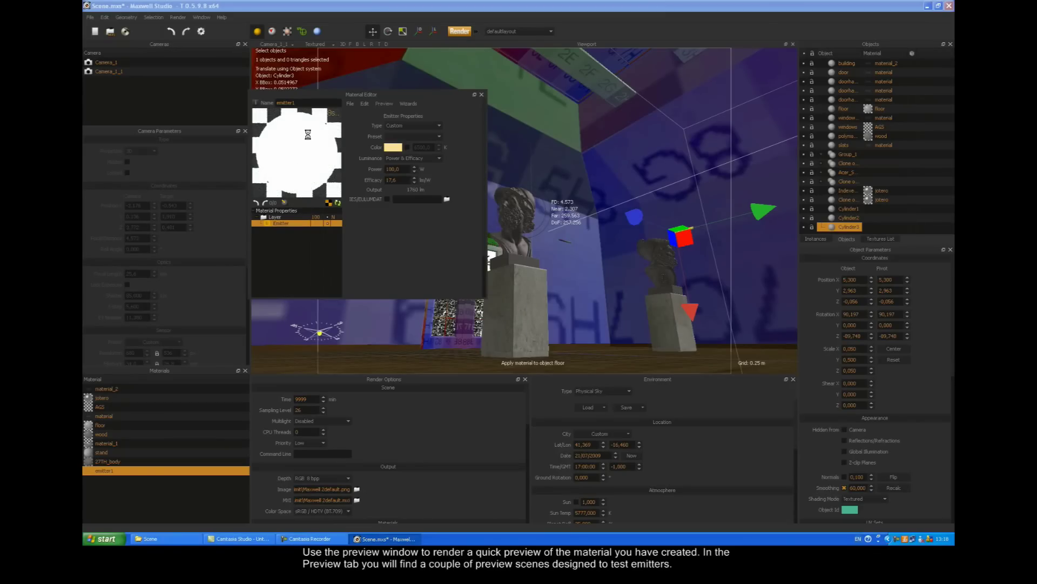
Step: Choose an emitter test scene for the material preview
click(386, 104)
mouse_move(400, 113)
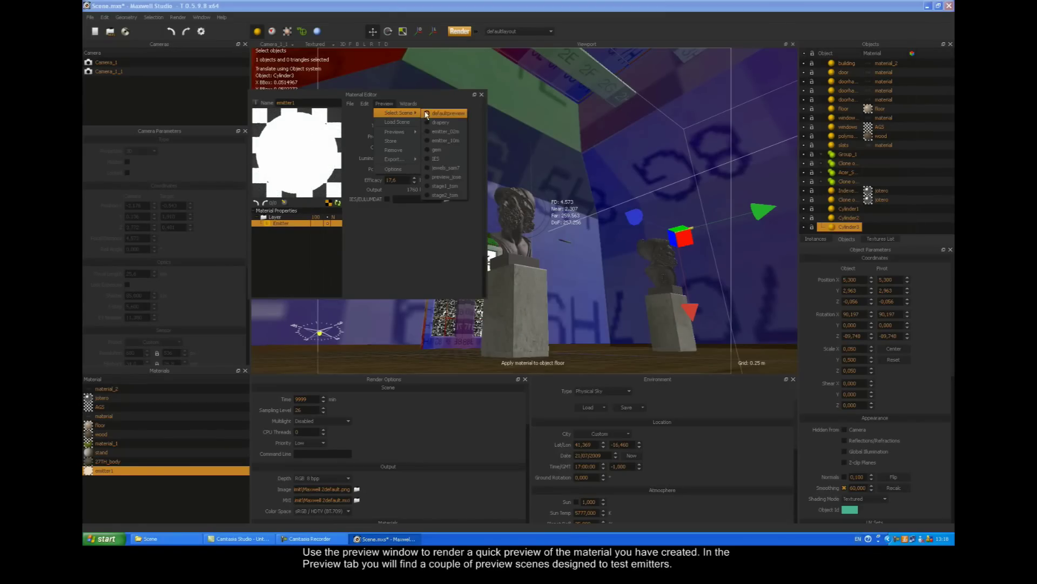
click(442, 135)
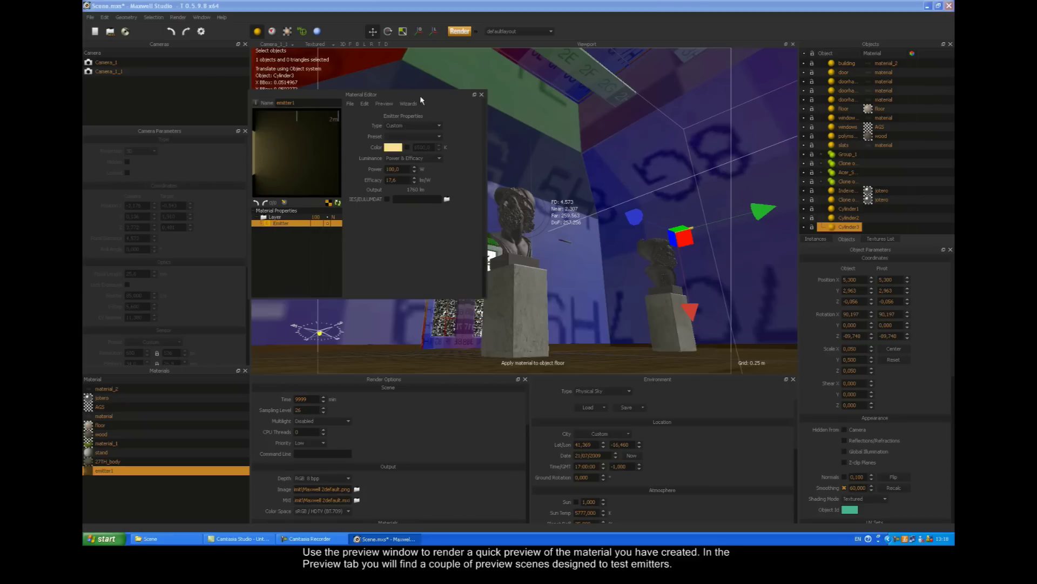
Step: Close the Material Editor and assign emitter1 to Cylinder1
drag(440, 98, 507, 104)
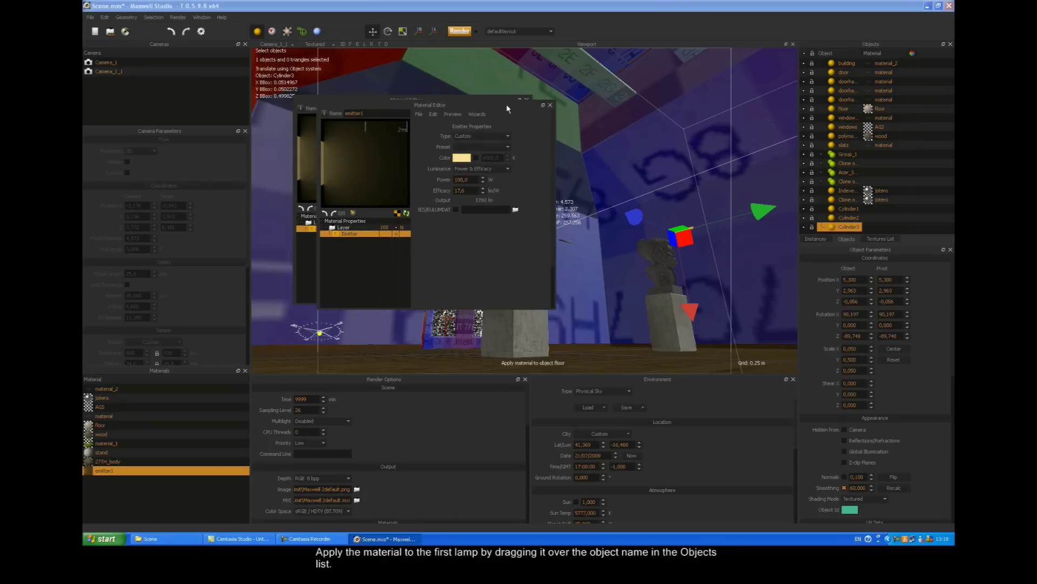
click(548, 102)
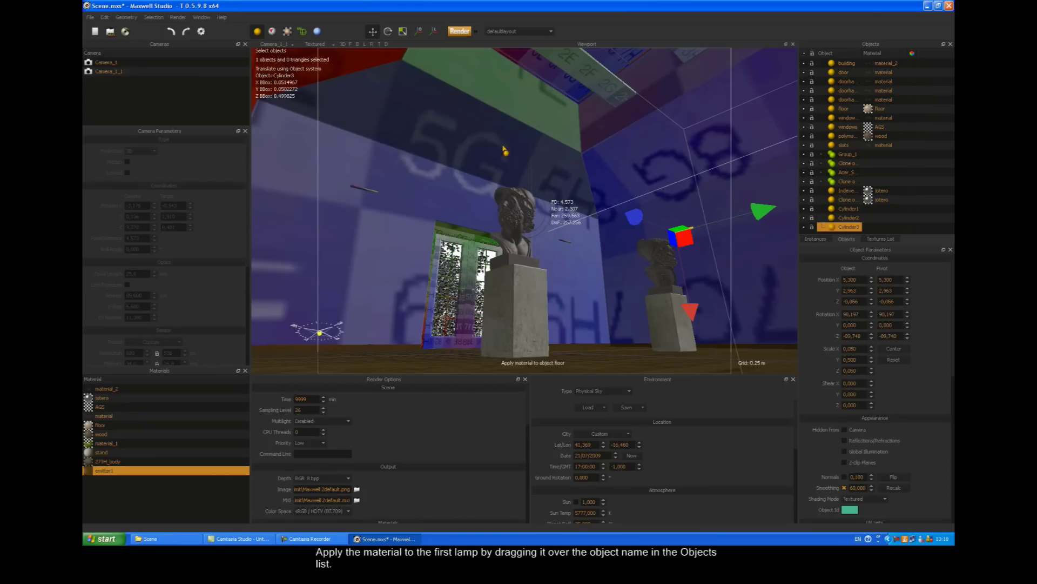
click(841, 210)
drag(102, 474, 849, 211)
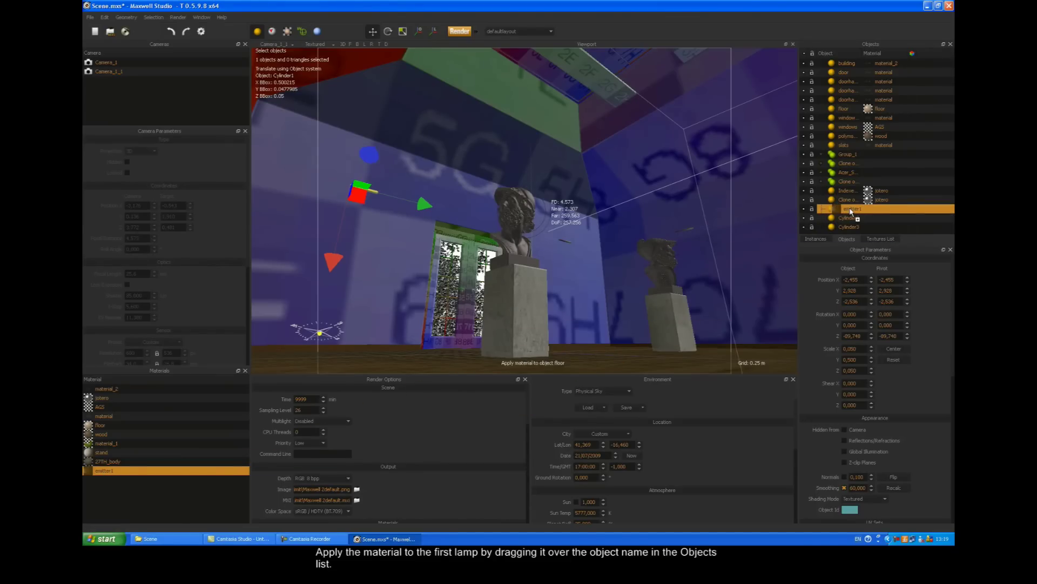
Step: Add a second emitter material named emitter2
right_click(119, 498)
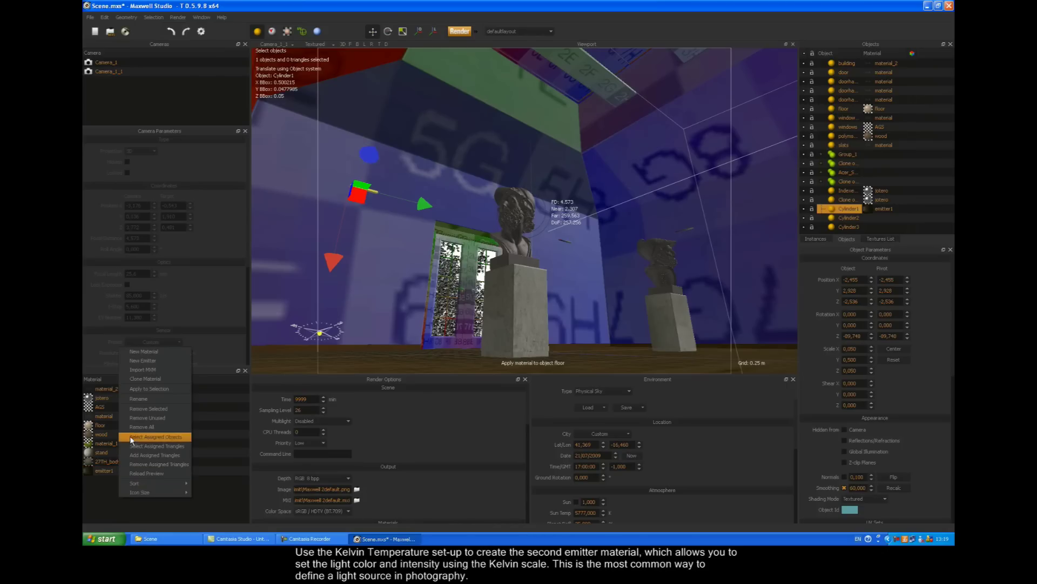
click(131, 362)
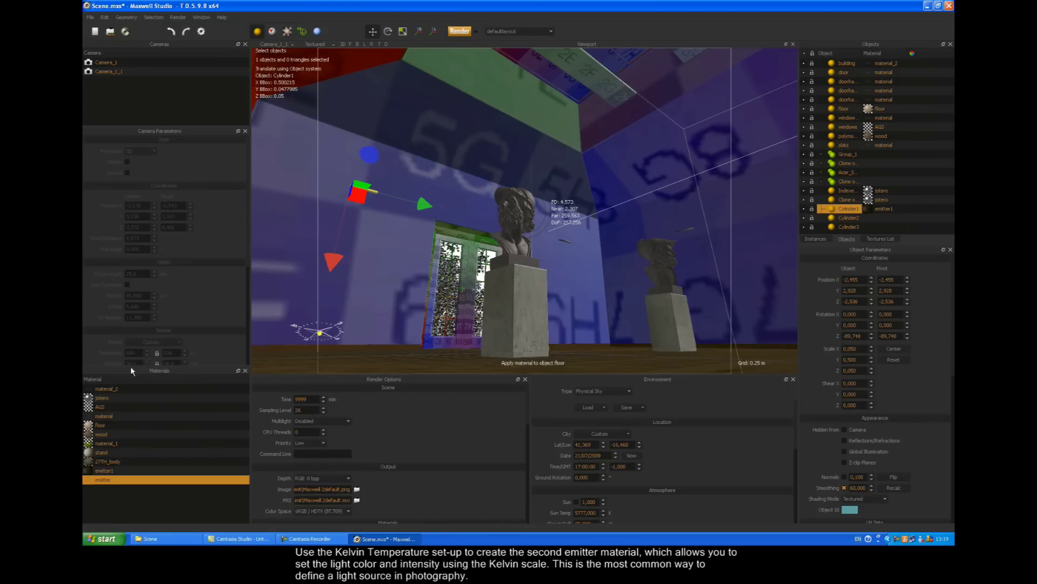
double_click(117, 480)
text(2)
key(Return)
double_click(111, 480)
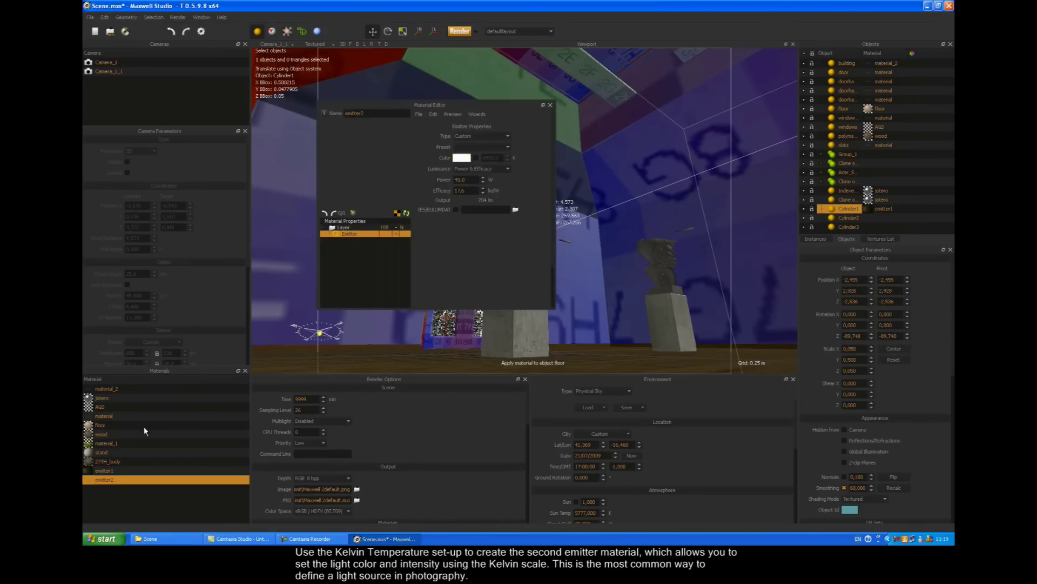
Step: Set emitter2 to Temperature type at about 8000 K and preview it
click(485, 137)
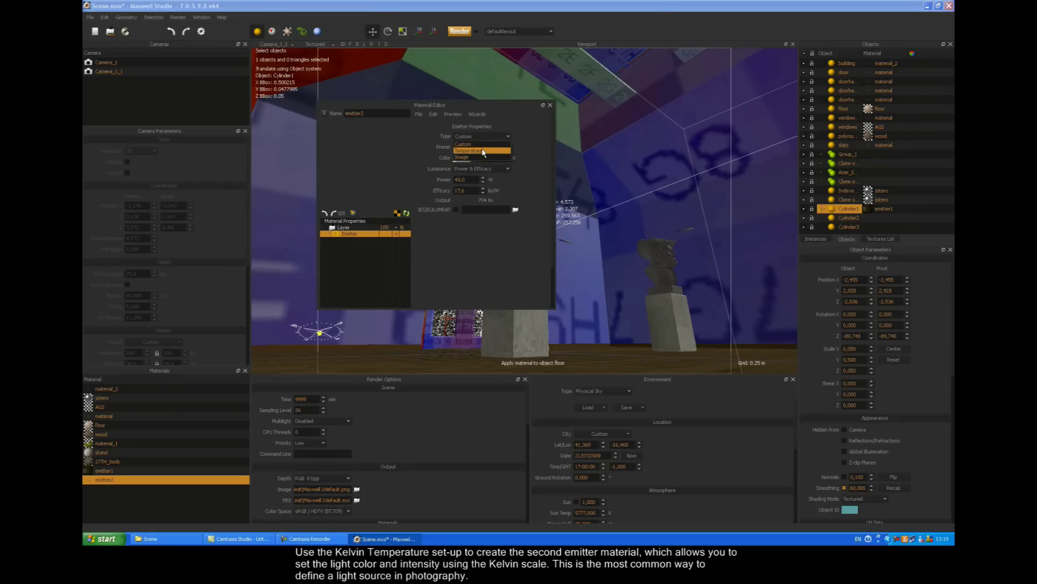
click(484, 151)
drag(498, 159, 515, 158)
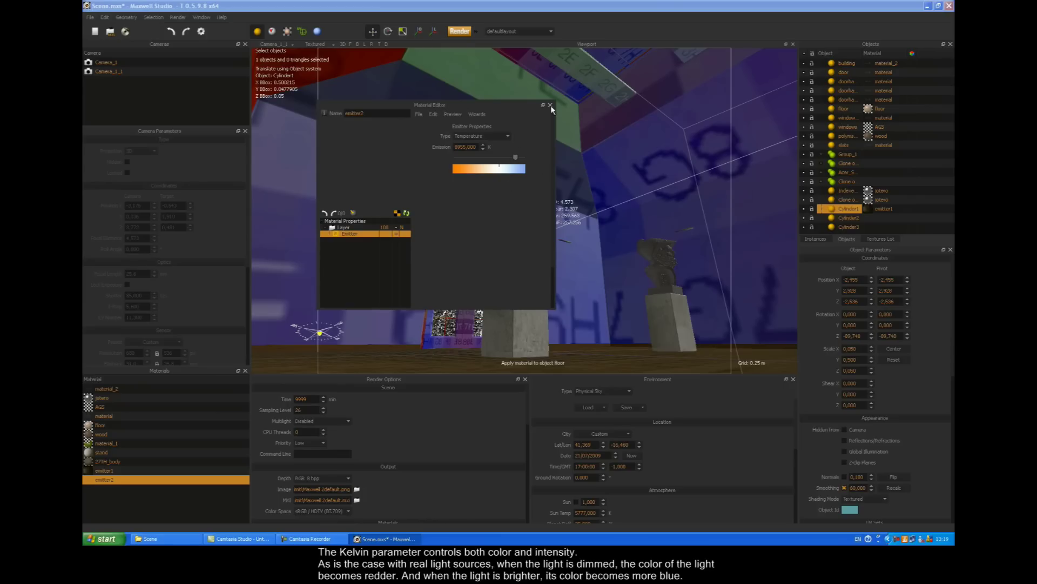
click(348, 178)
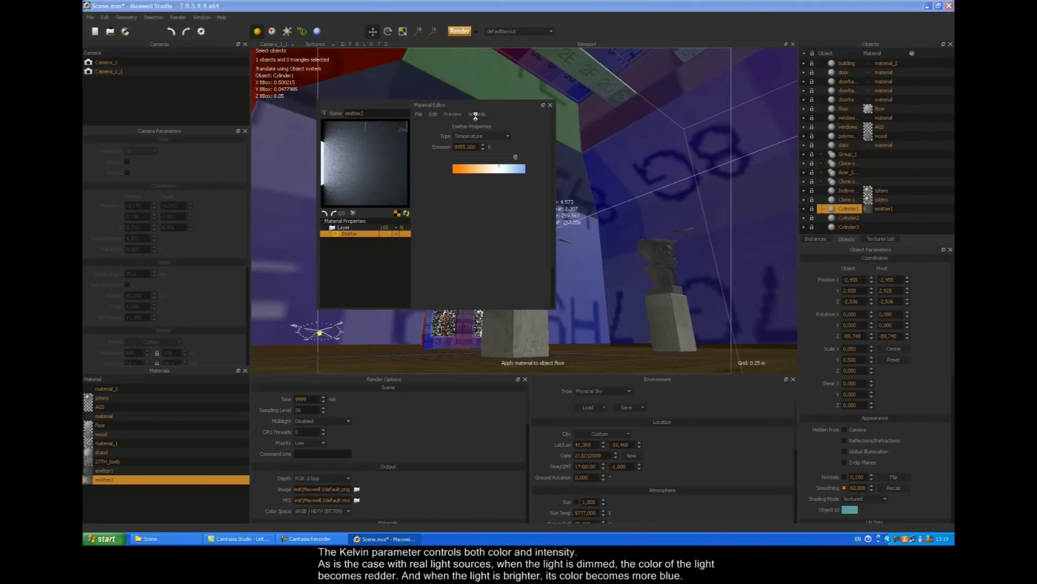
Step: Close the Material Editor and assign emitter2 to Cylinder2
click(551, 105)
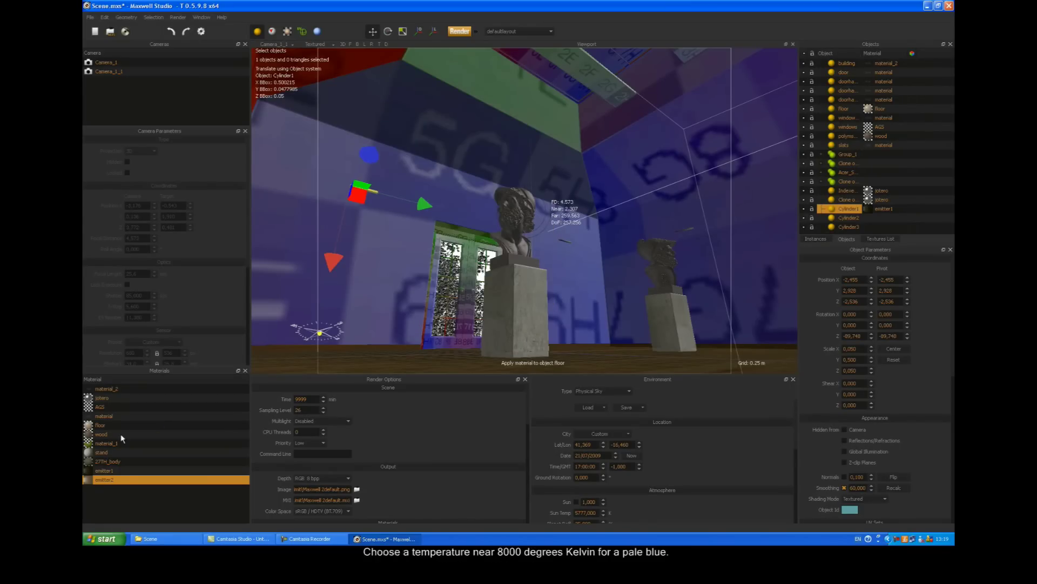
drag(106, 484, 854, 213)
click(853, 218)
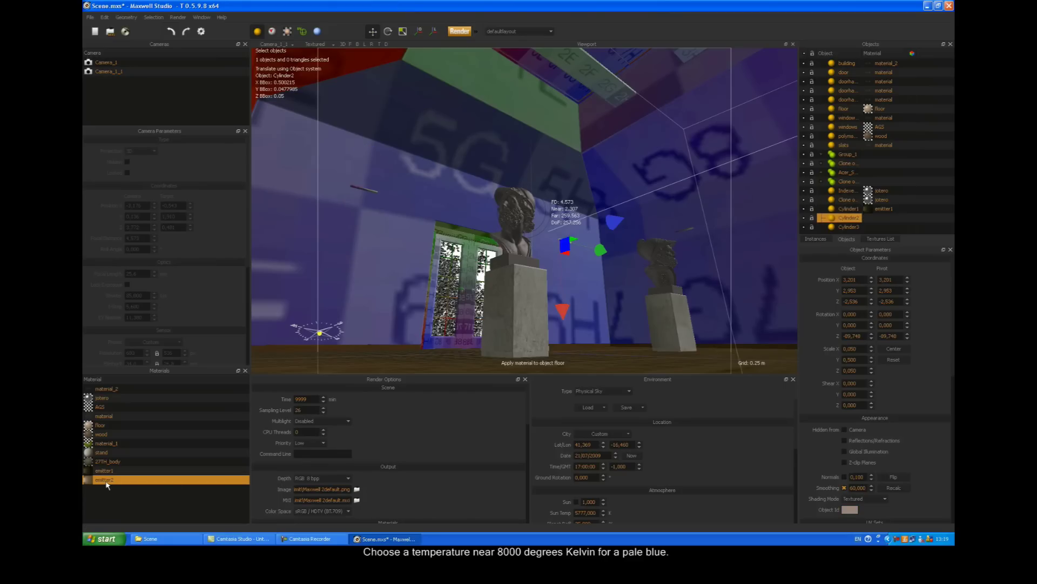
drag(106, 484, 851, 218)
click(104, 494)
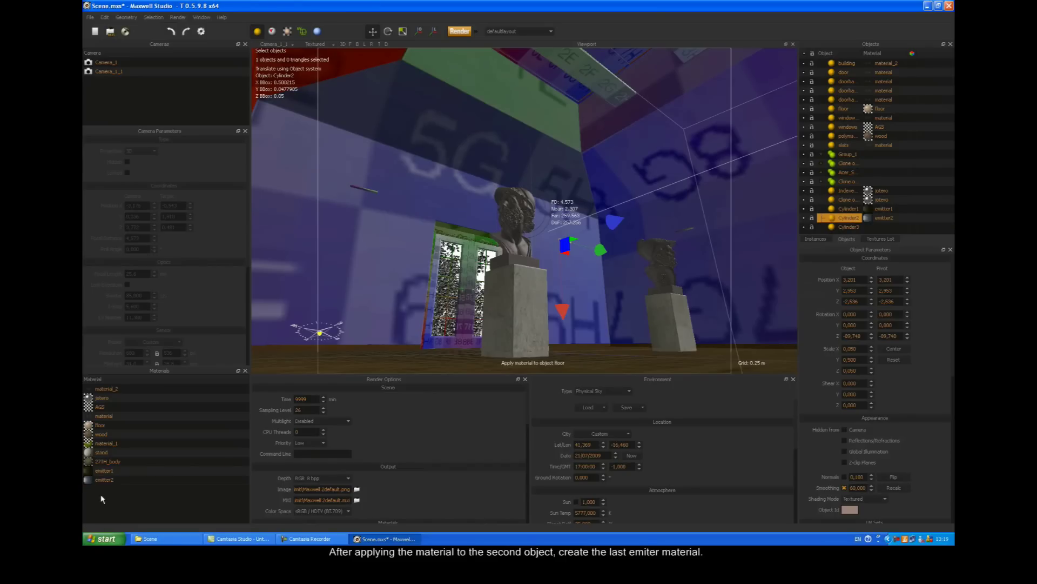
Step: Add a third emitter material named emitter3
right_click(101, 496)
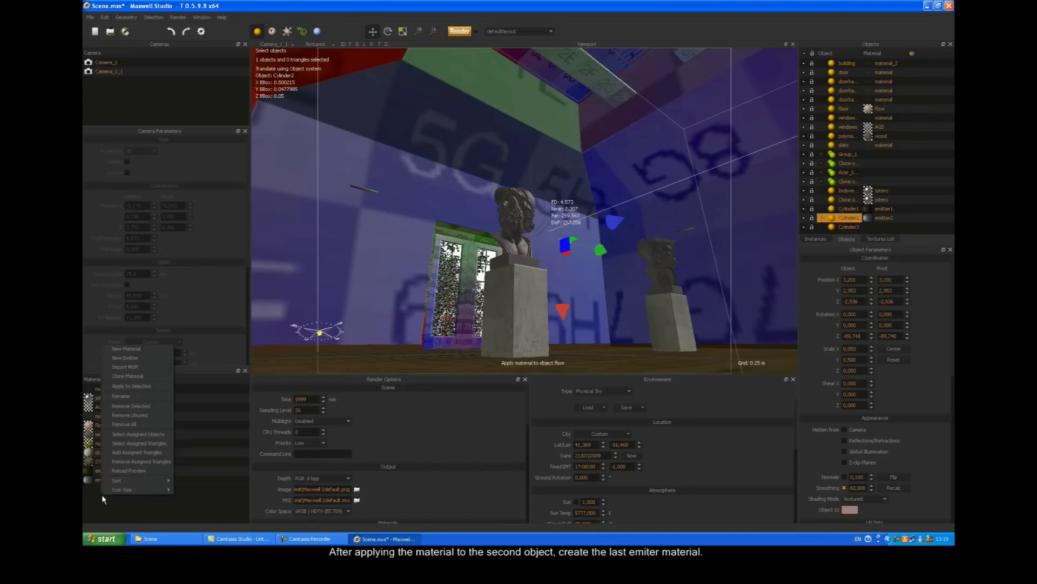
click(125, 358)
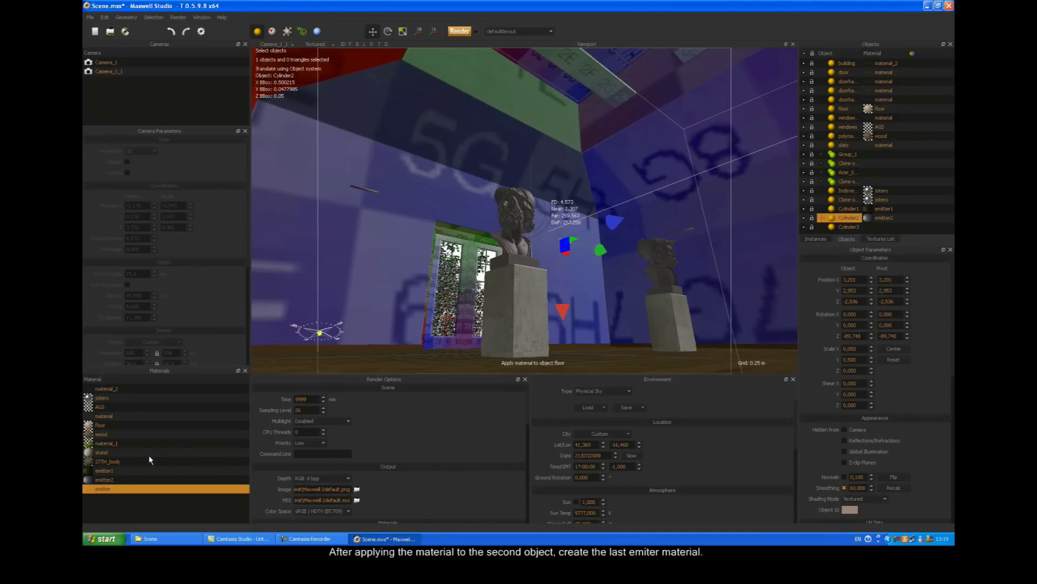
double_click(110, 494)
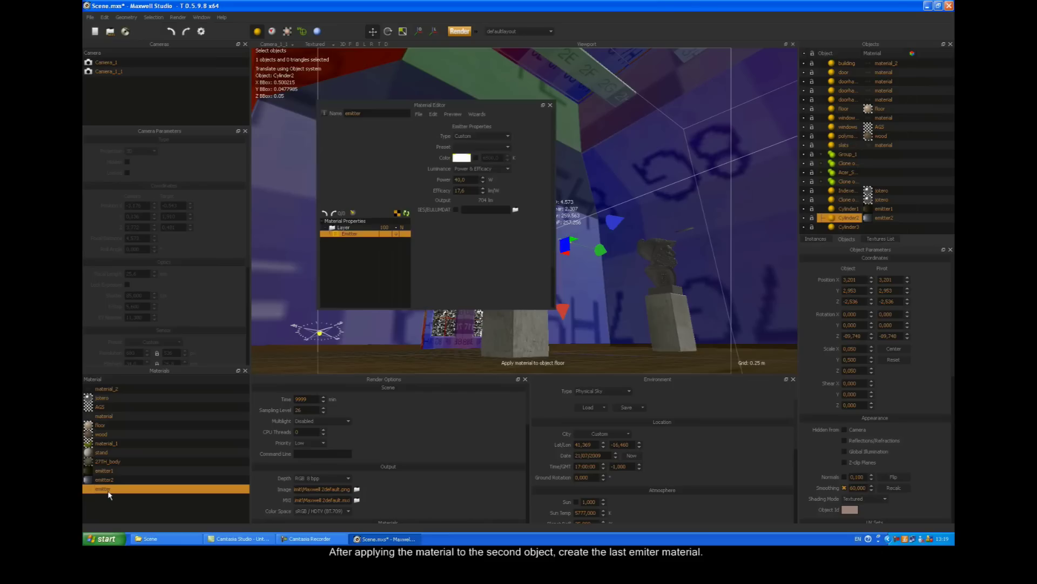
click(367, 114)
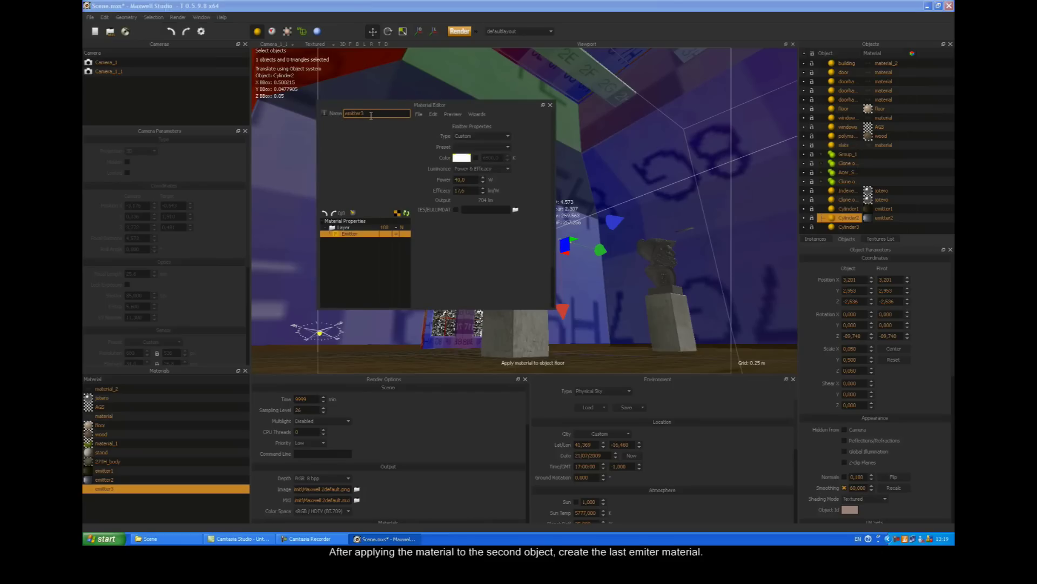
Step: Give emitter3 the 65W tubular fluorescent lamp preset and close the editor
click(466, 136)
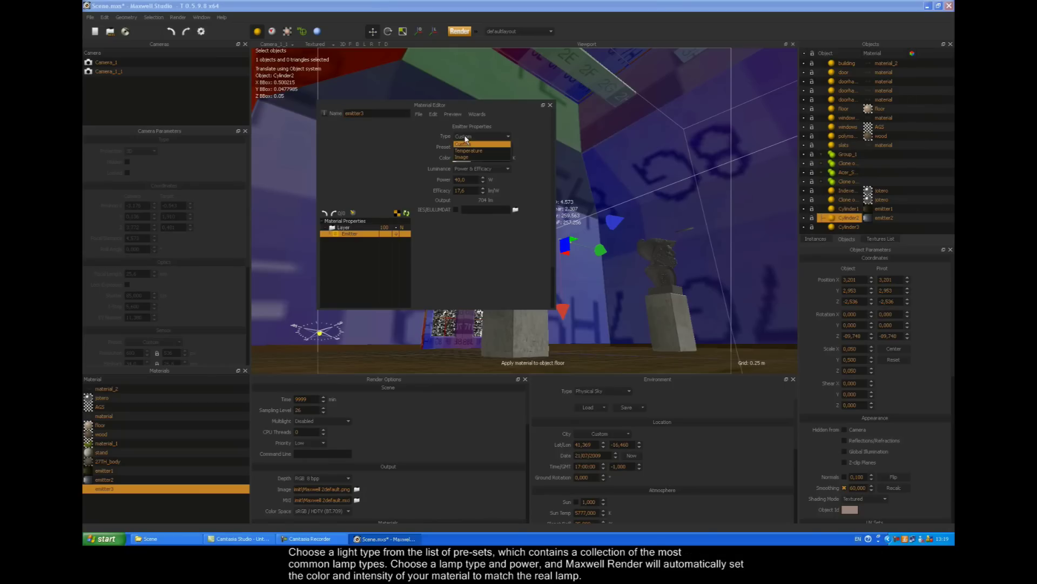
click(486, 130)
click(482, 147)
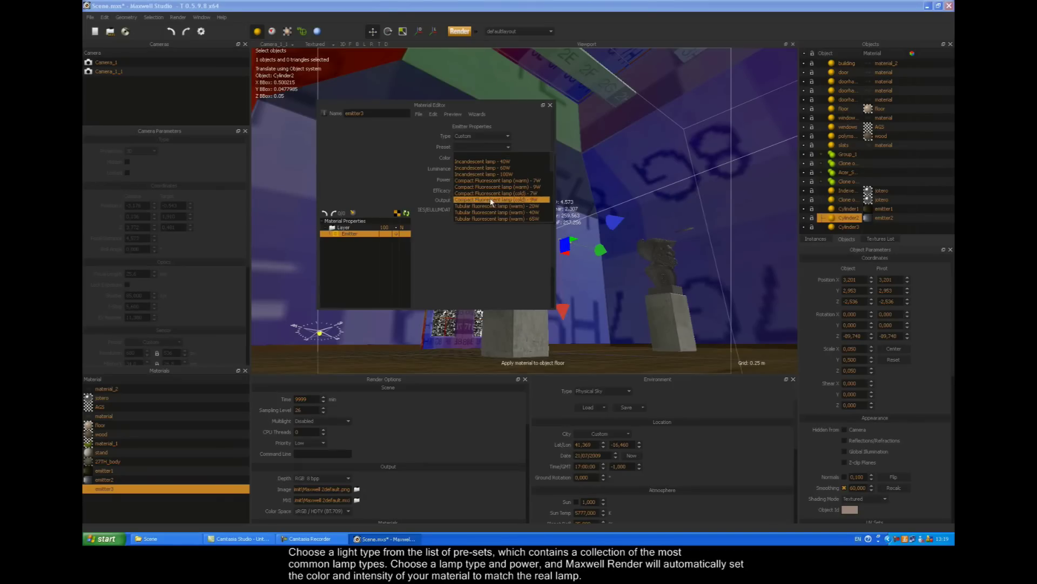
scroll(491, 216, down, 2)
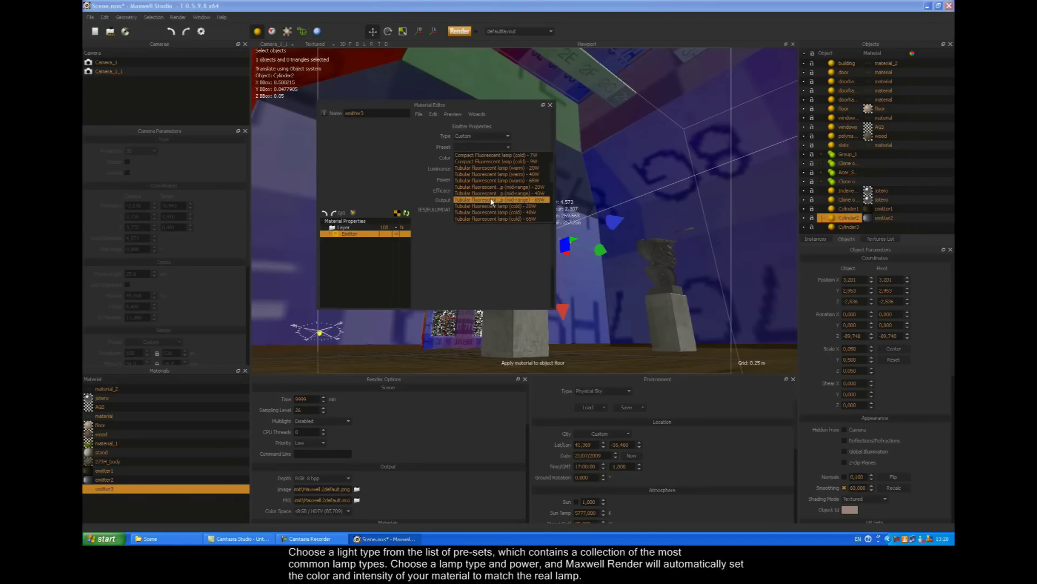
click(491, 200)
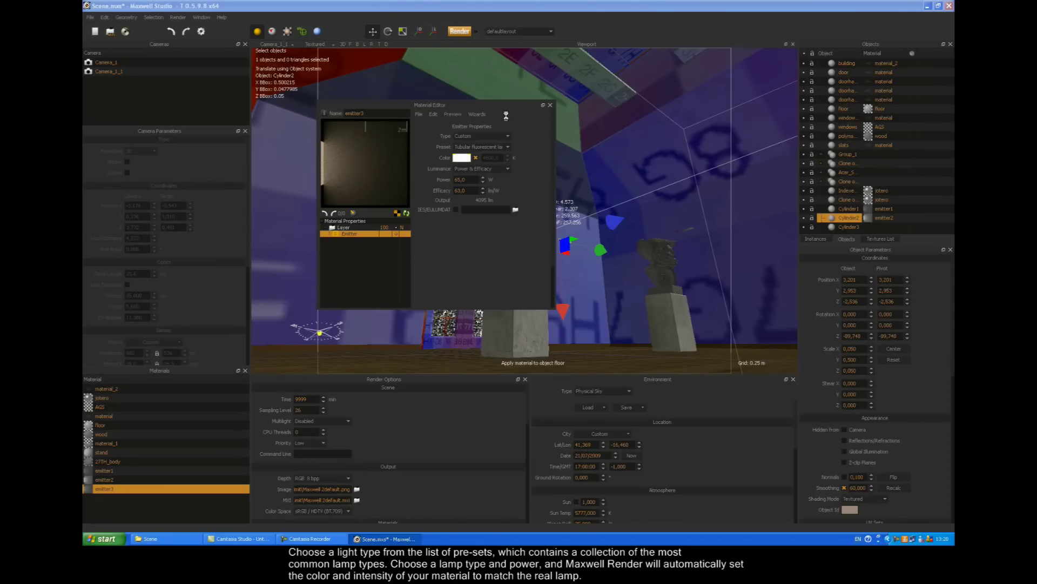
click(550, 105)
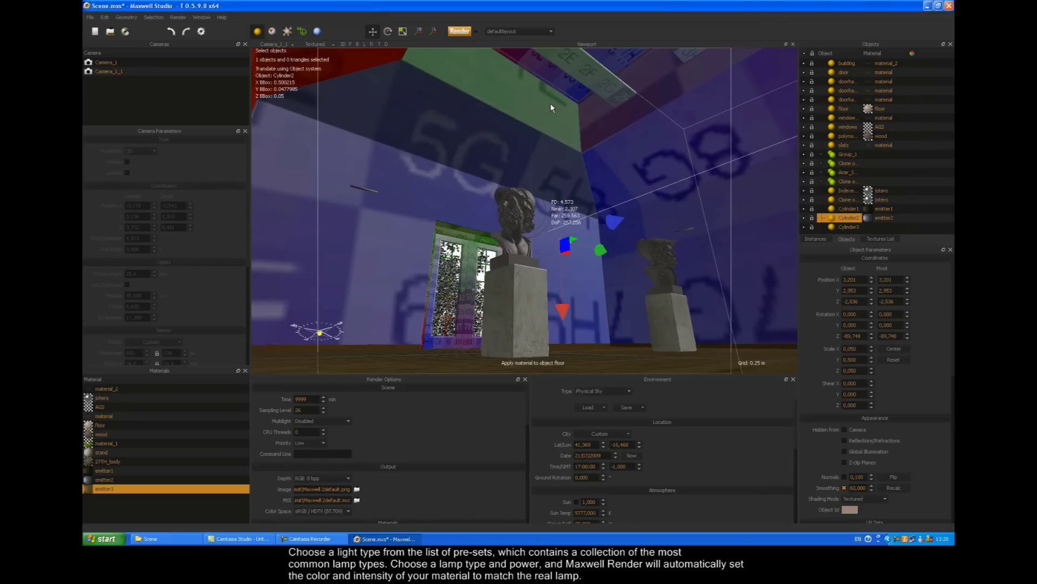
Step: Drag emitter3 from the Materials list onto the selected Cylinder3
click(847, 227)
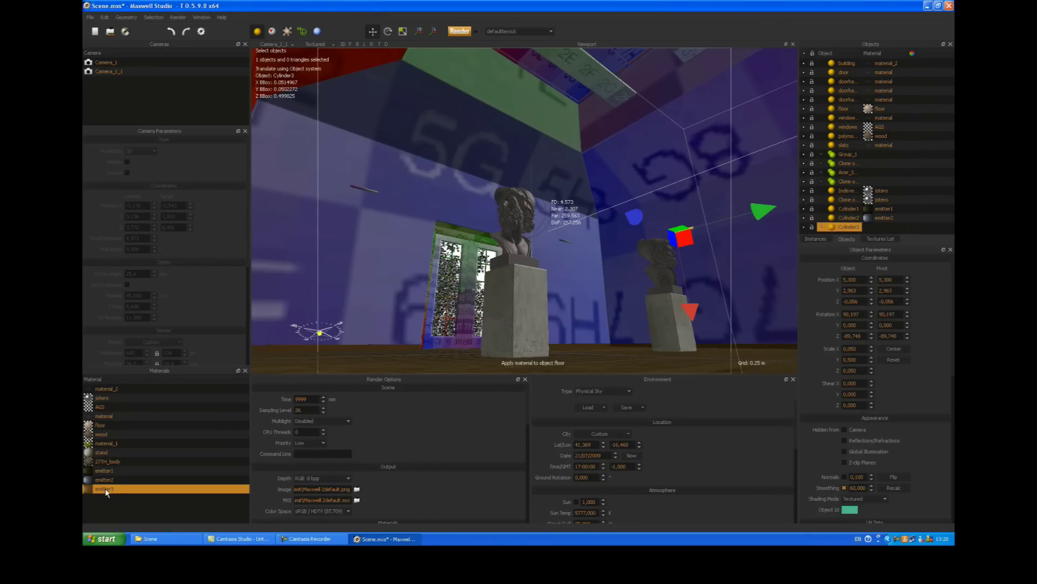
drag(108, 491, 849, 227)
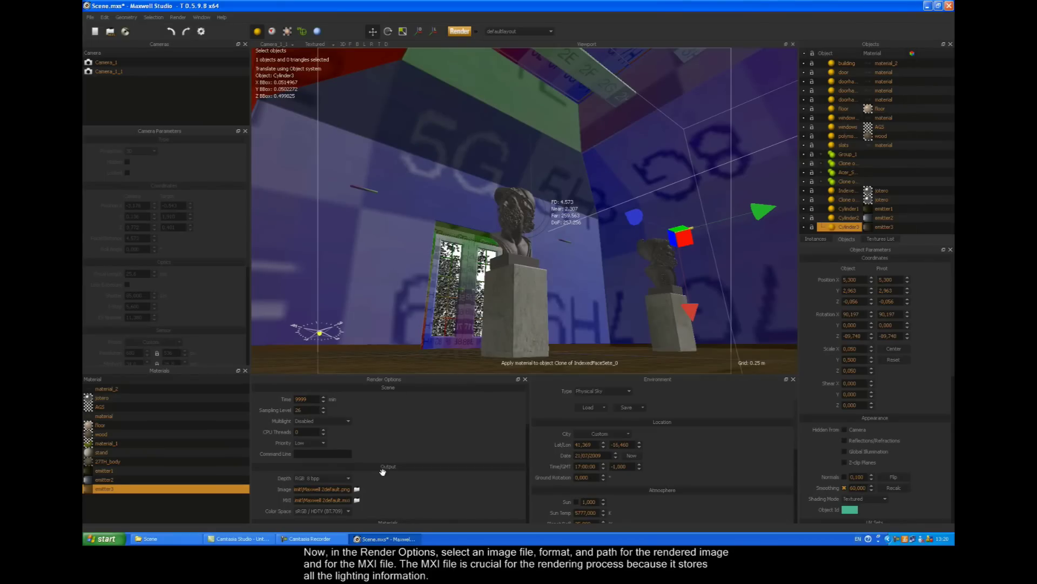
Step: Save render output as render.jpg in a new Test Renders desktop folder
click(357, 489)
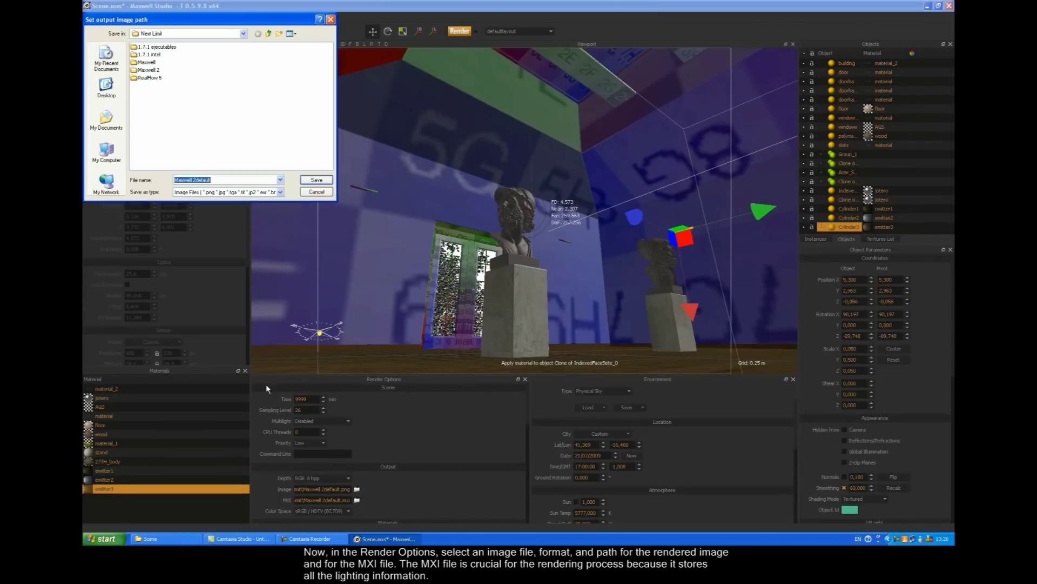
click(278, 33)
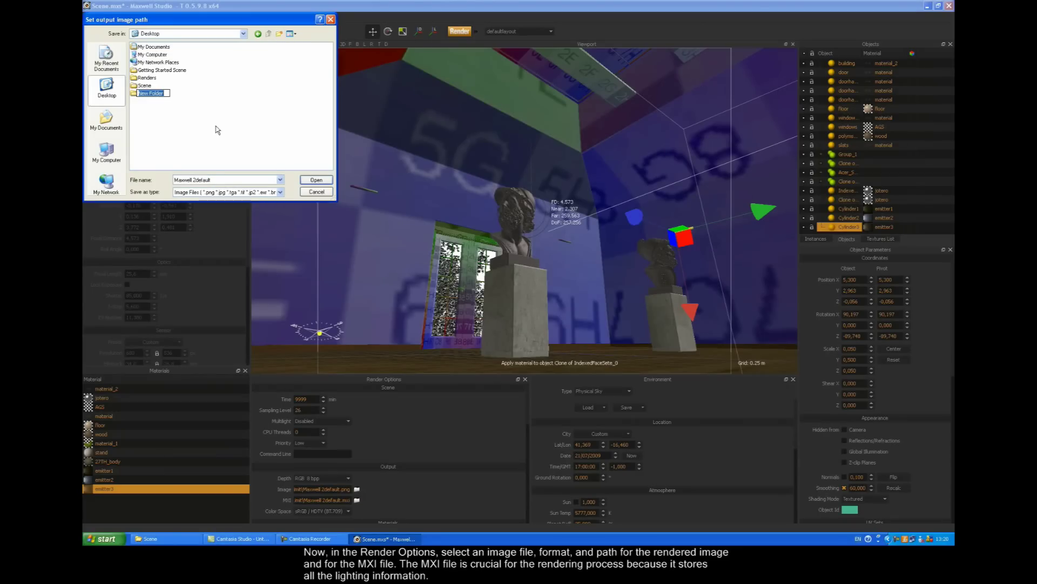
text(Test REnder)
double_click(150, 93)
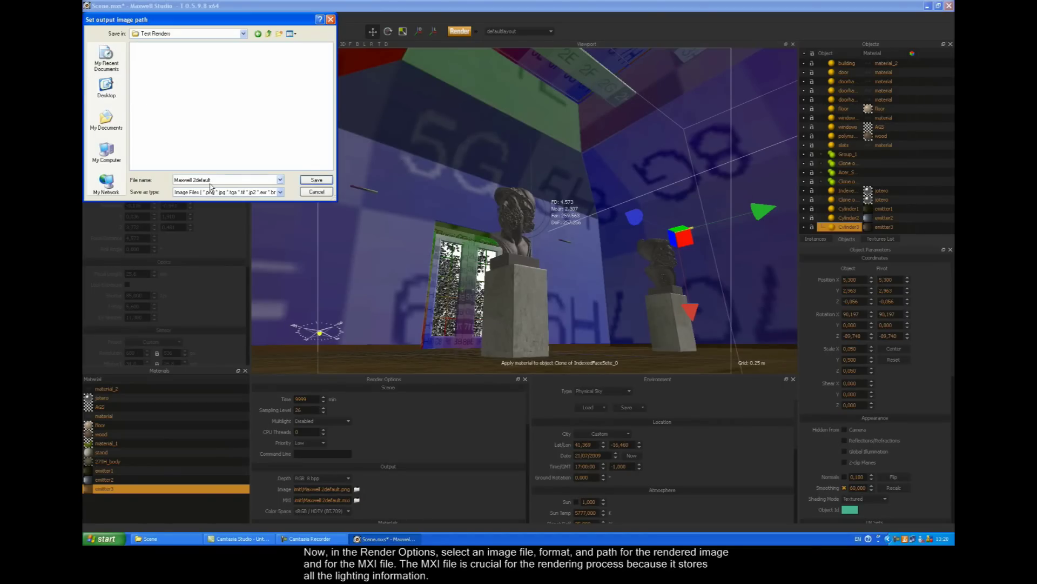
drag(214, 181, 177, 182)
text(render)
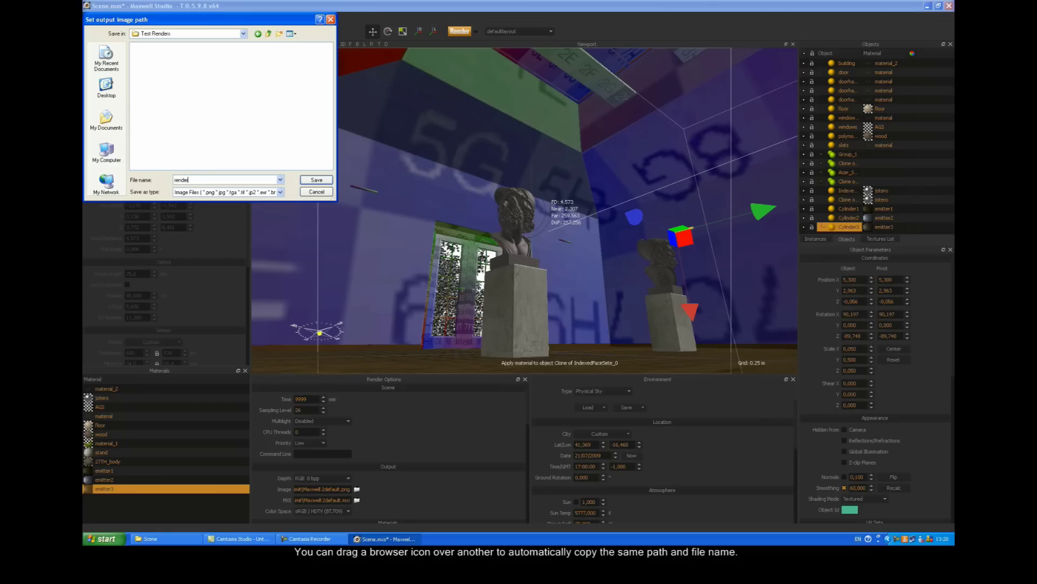
click(280, 191)
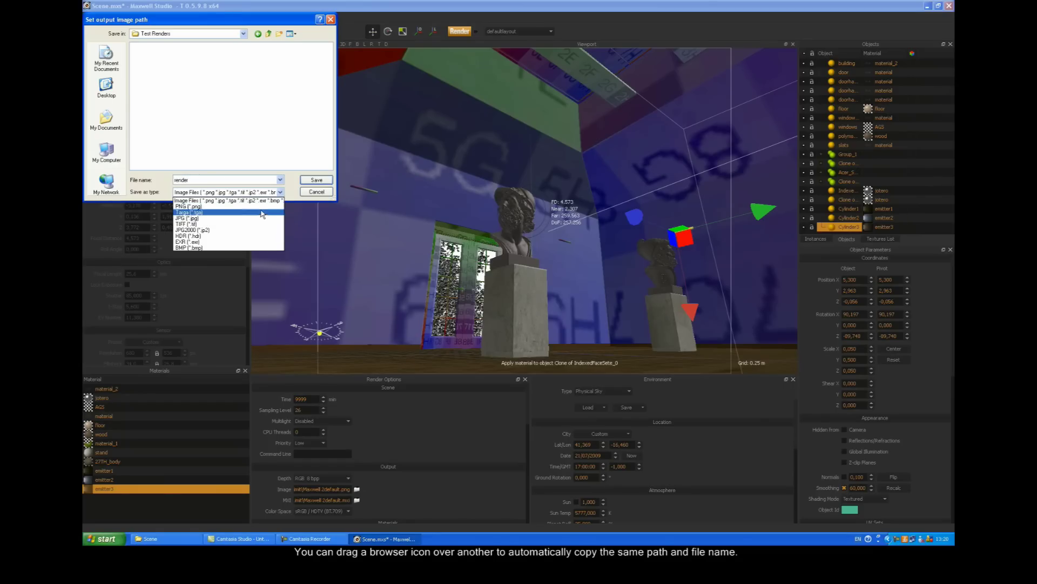
click(256, 217)
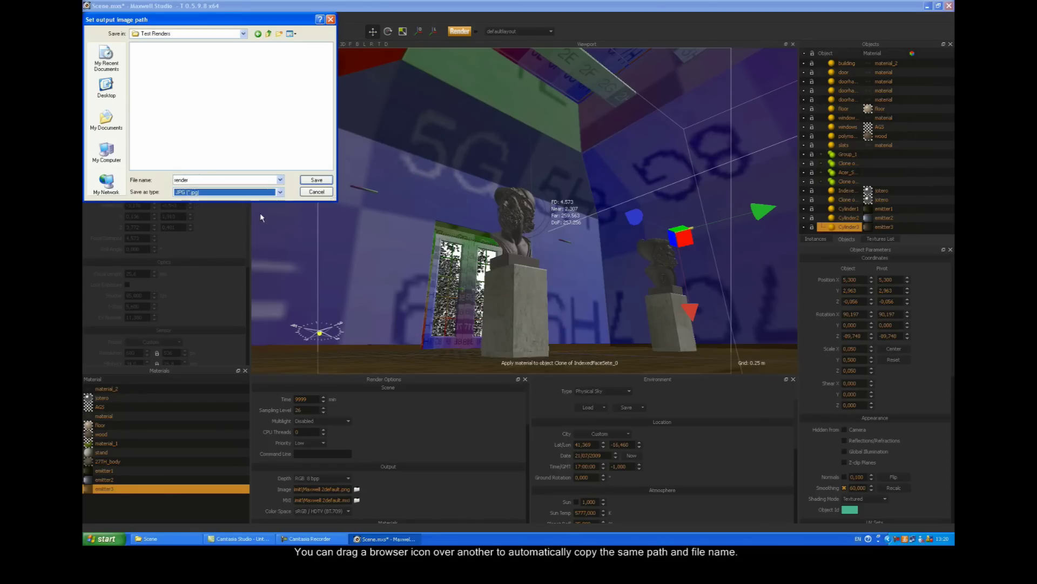
click(317, 179)
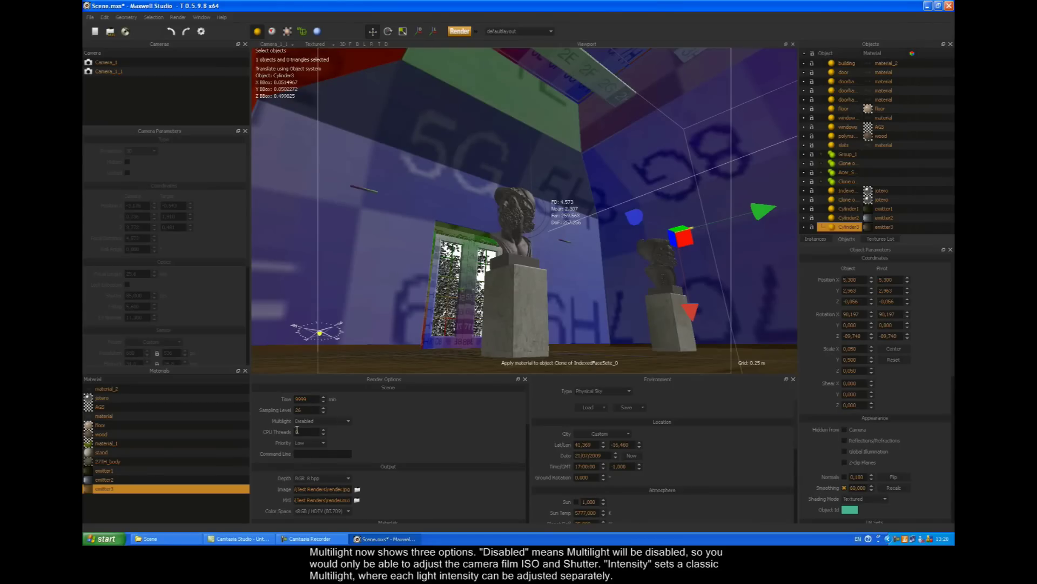
Step: Set Multilight to Intensity, auto-focus the camera on the front bust, and start rendering
click(318, 422)
click(307, 435)
click(111, 71)
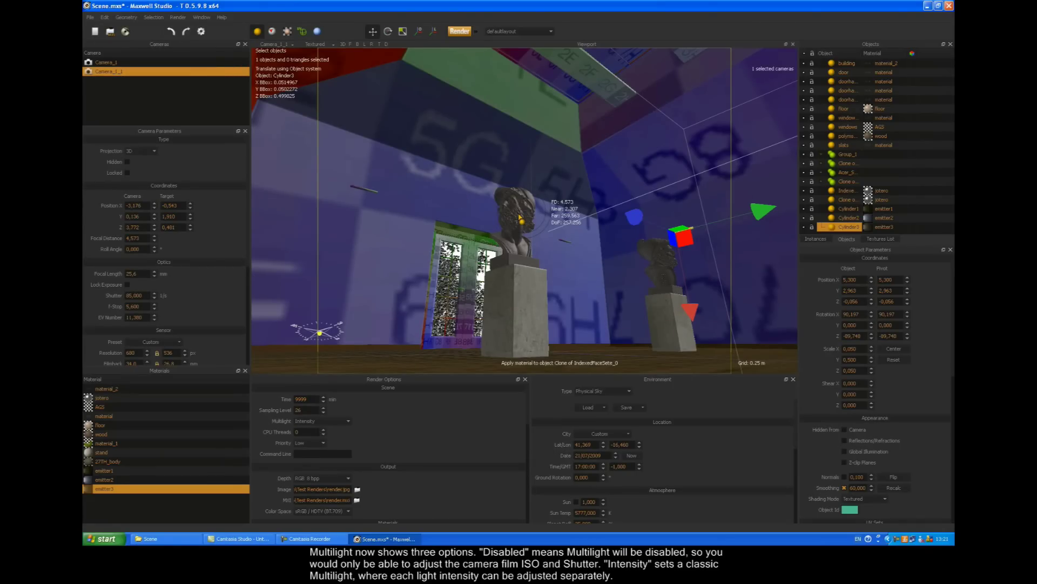
click(520, 219)
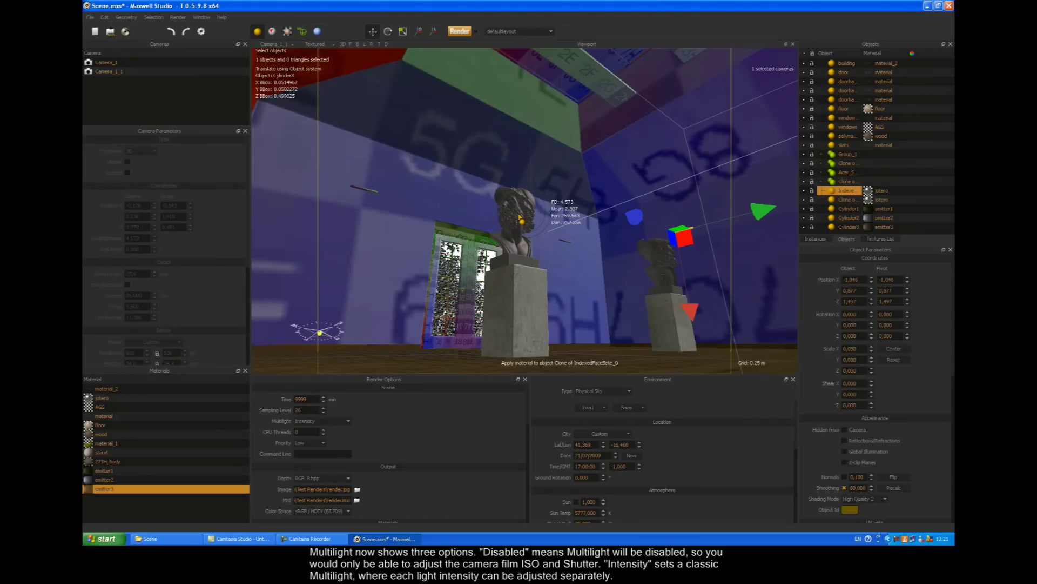
right_click(520, 218)
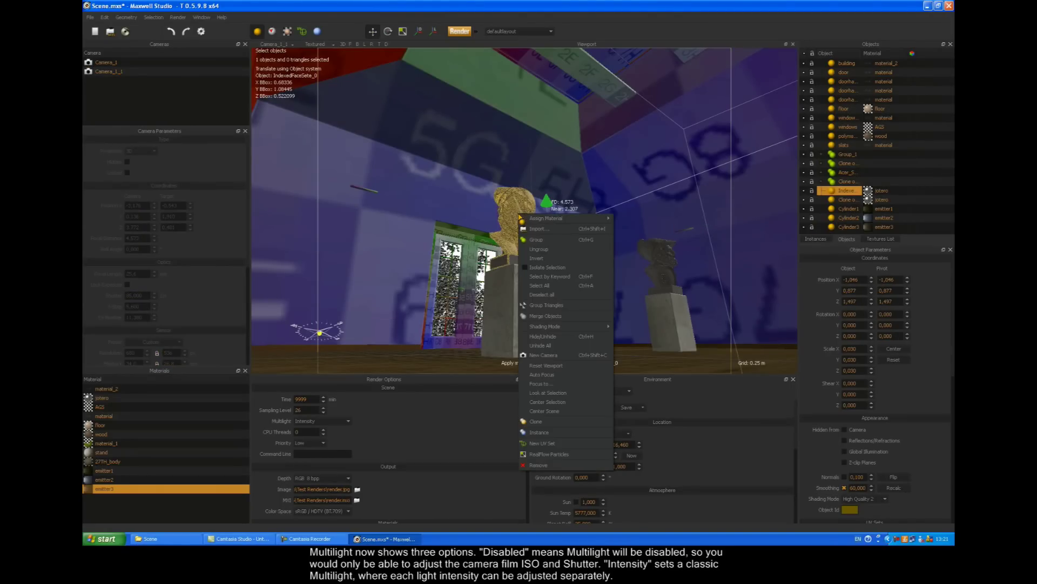
click(543, 375)
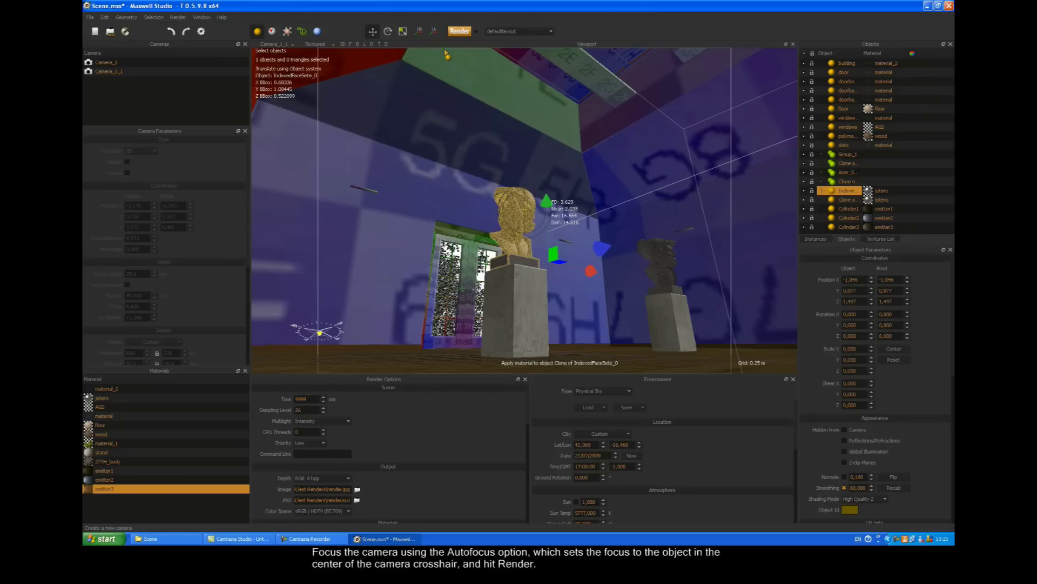
click(459, 33)
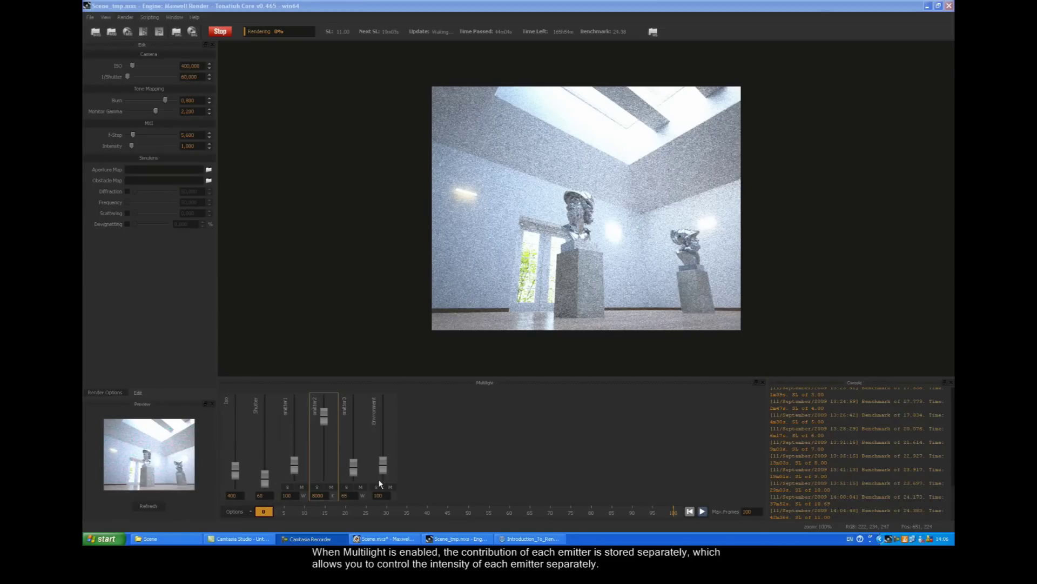
Step: Stop the render and drag the camera ISO up to 773, then down to 208
click(220, 31)
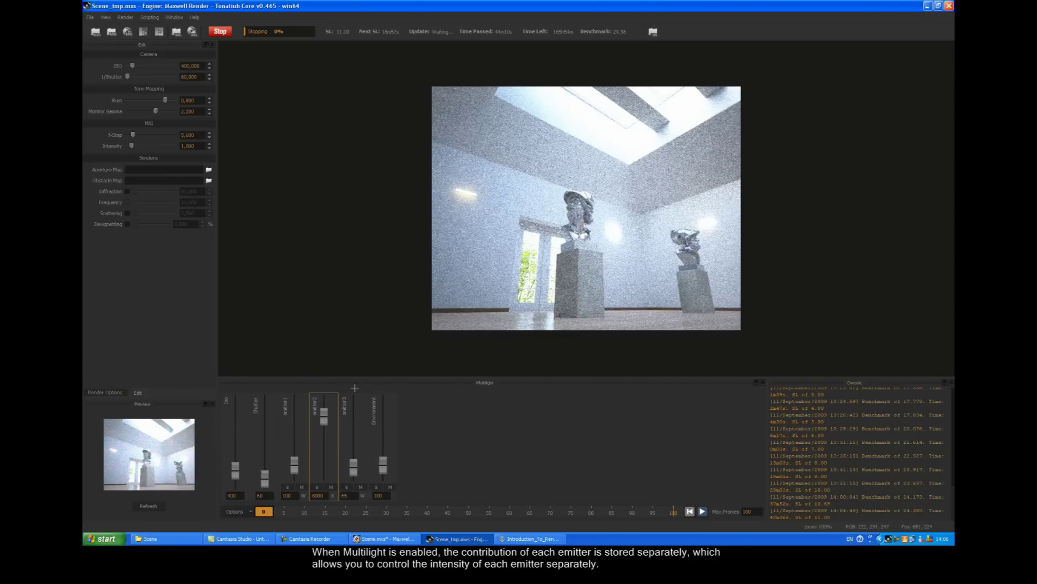
drag(235, 470, 238, 463)
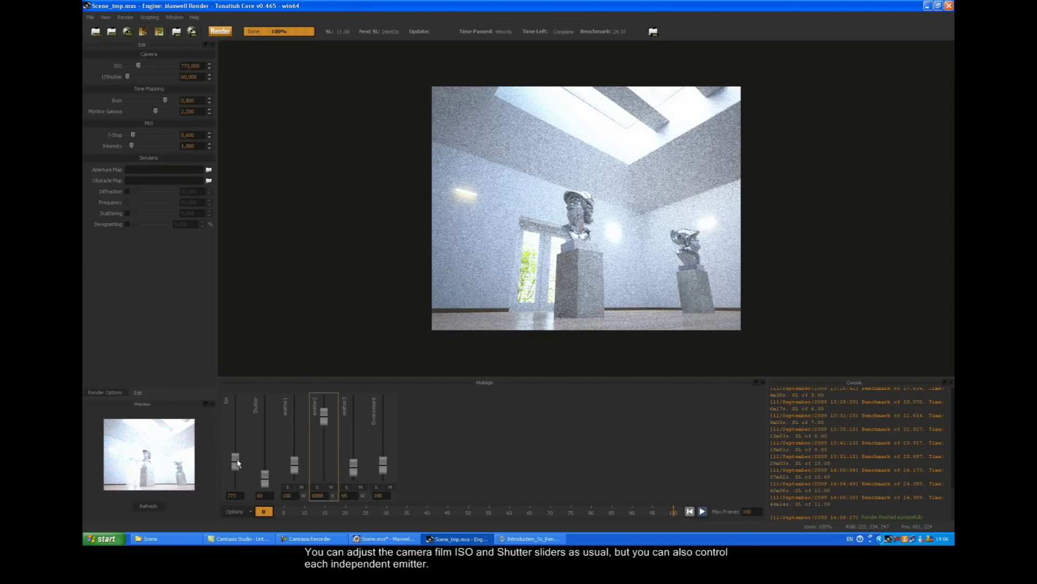
drag(237, 461, 269, 474)
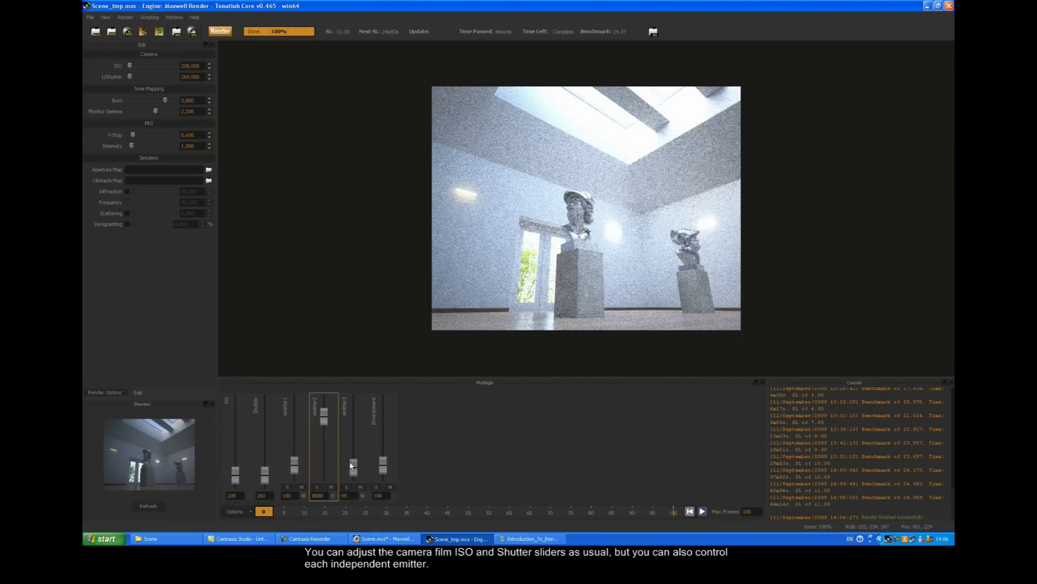
click(233, 511)
mouse_move(238, 481)
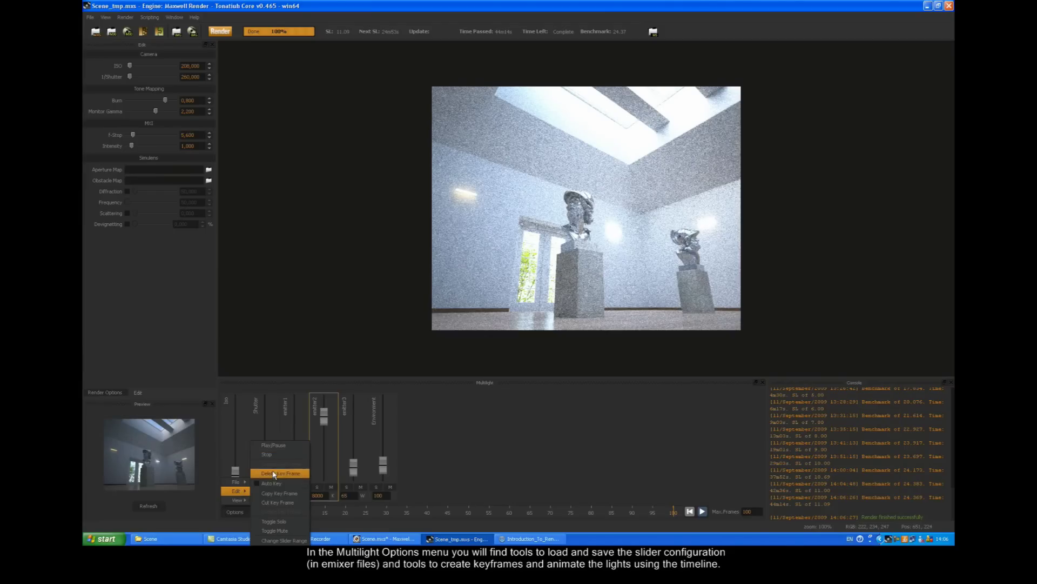
Step: Scrub the Multilight timeline back to frame 0, use horizontal layout, and raise ISO to 254
click(323, 511)
mouse_move(321, 513)
mouse_down()
mouse_move(338, 512)
mouse_move(272, 512)
mouse_move(378, 512)
mouse_move(265, 512)
mouse_up()
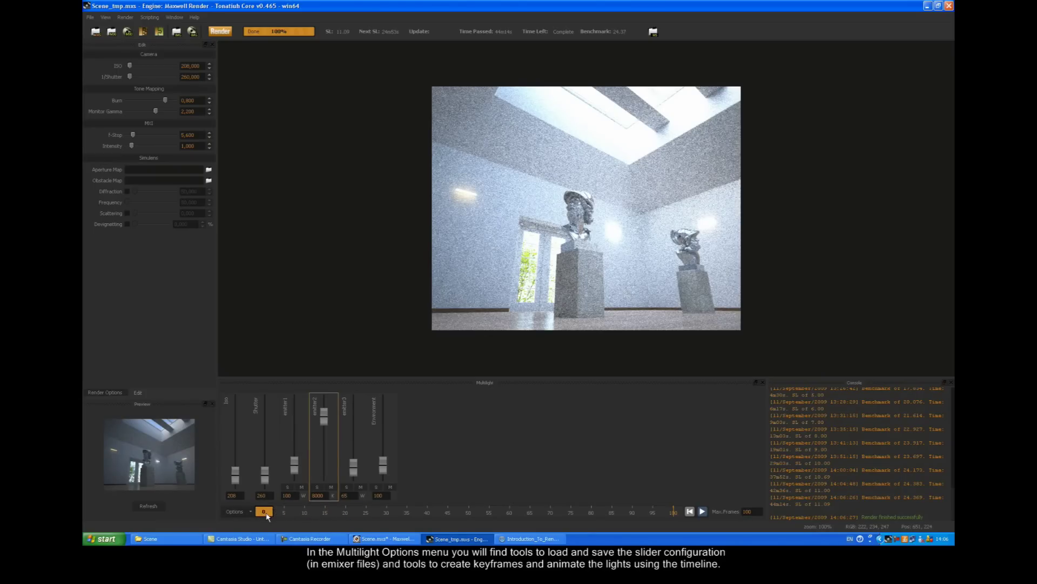
click(235, 511)
mouse_move(239, 494)
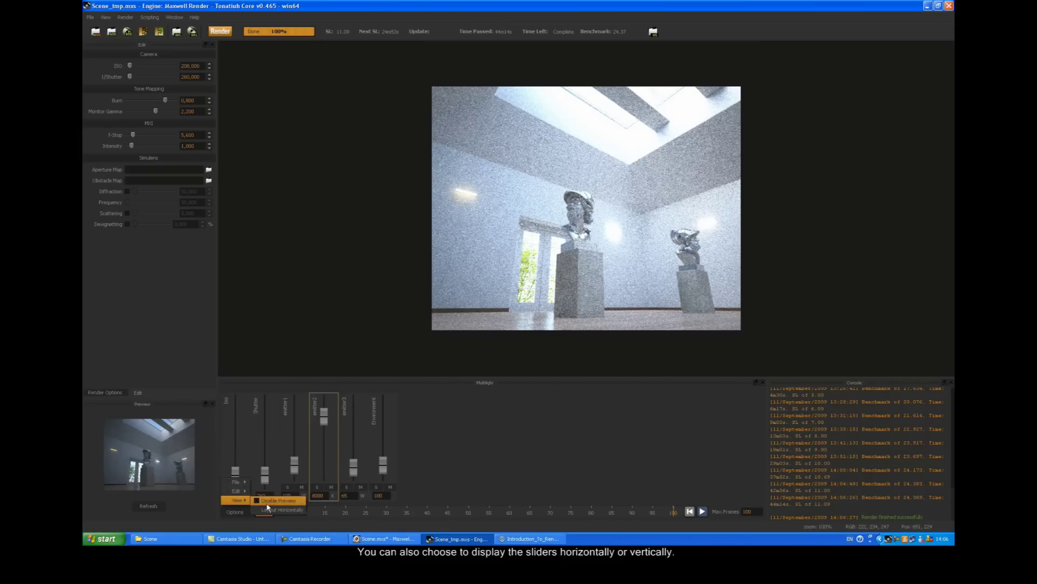
click(281, 509)
mouse_move(270, 408)
mouse_down()
mouse_move(331, 407)
mouse_move(276, 408)
mouse_up()
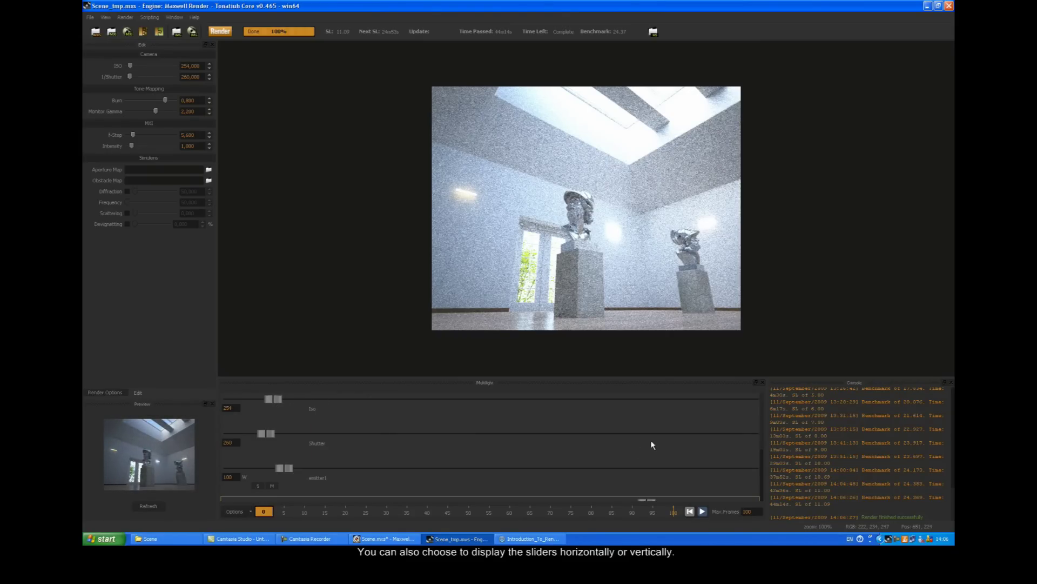
mouse_move(766, 418)
mouse_down()
mouse_move(760, 443)
mouse_move(760, 411)
mouse_up()
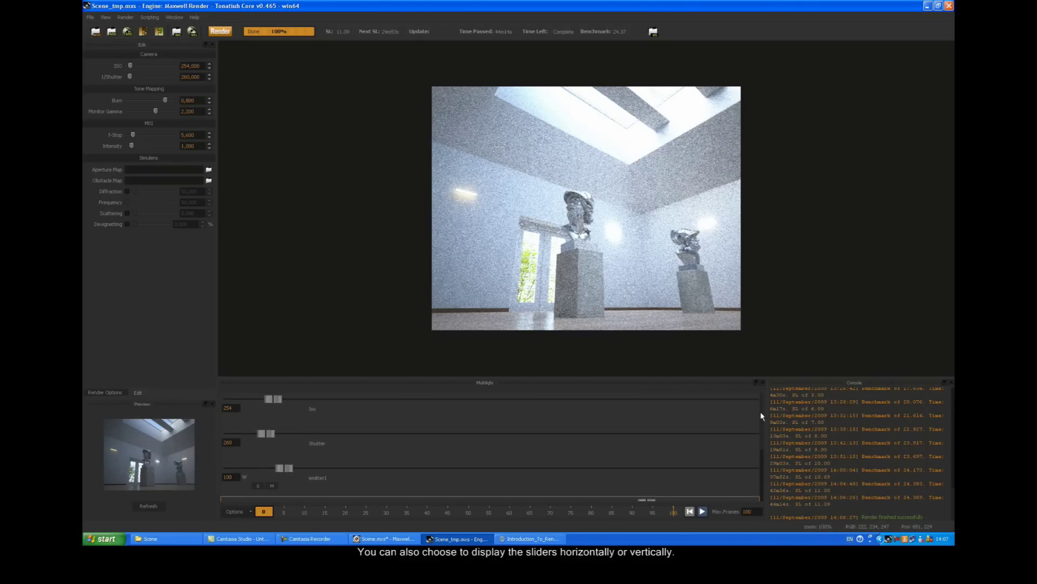
Step: Lay the sliders out vertically, lower emitter2 to 9926 K, and raise emitter1 to 1000 W
click(240, 515)
mouse_move(239, 503)
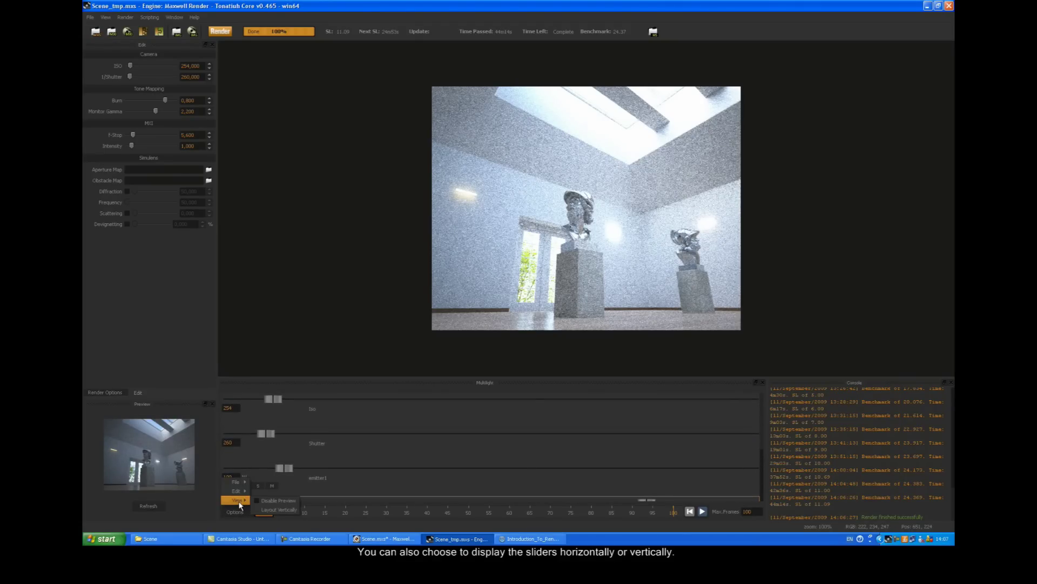
click(270, 510)
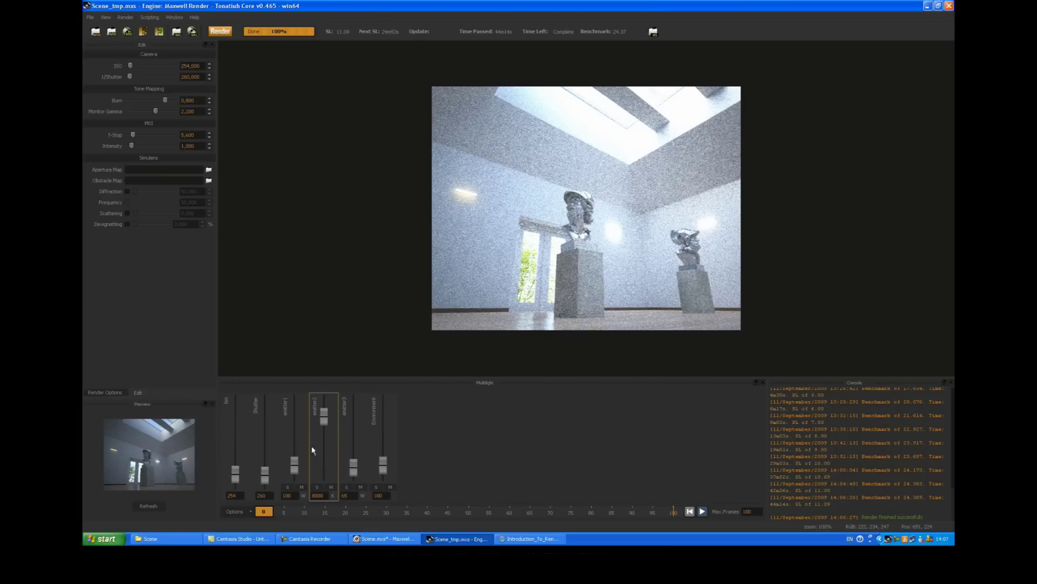
mouse_move(324, 417)
mouse_down()
mouse_move(324, 461)
mouse_move(323, 419)
mouse_up()
drag(296, 470, 324, 421)
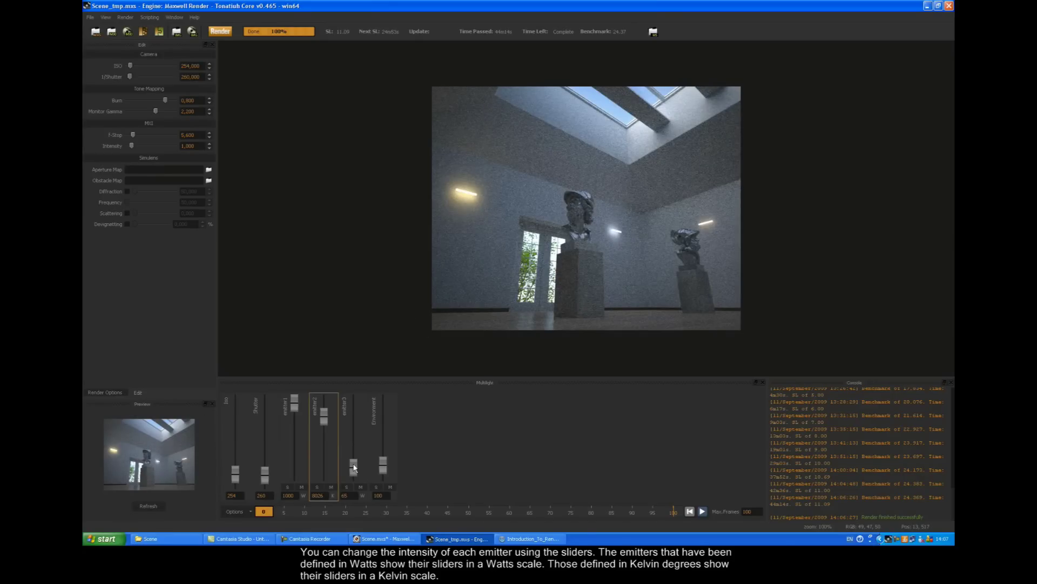
Step: Set the Environment intensity to 5 and bring emitter3 down to 526
drag(354, 468, 354, 440)
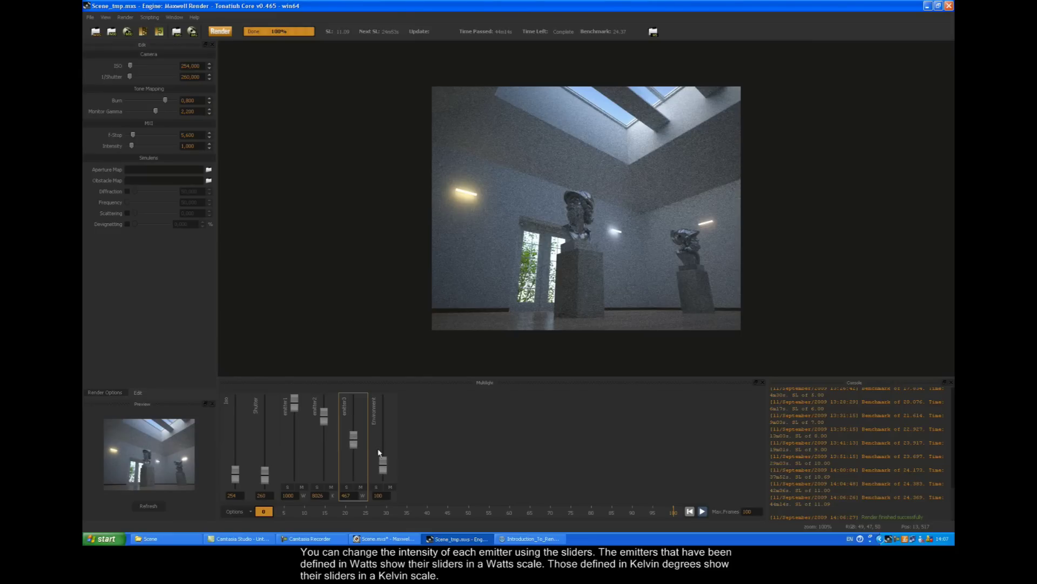
mouse_move(383, 468)
mouse_down()
mouse_move(383, 442)
mouse_move(384, 476)
mouse_up()
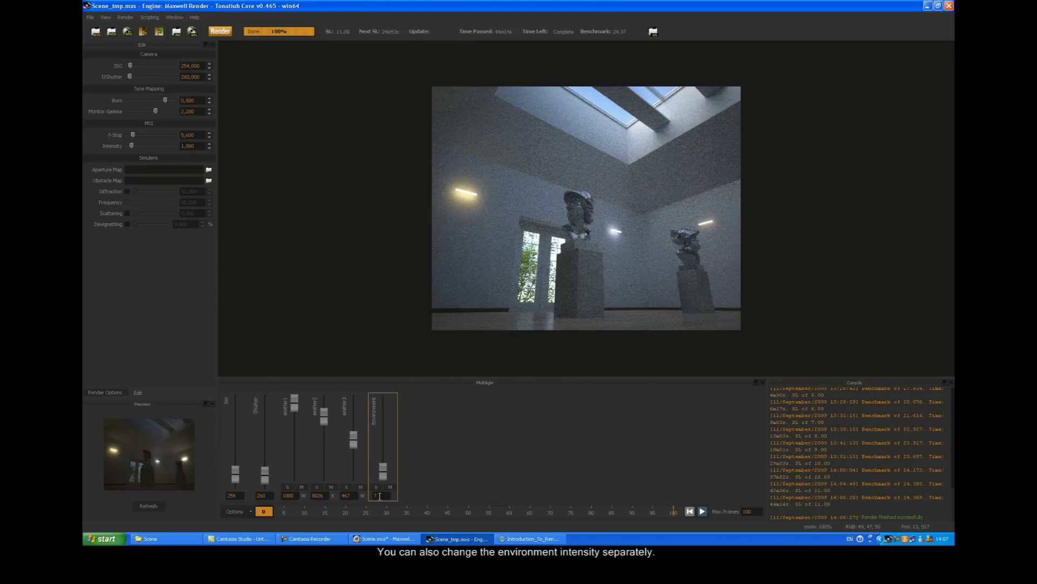
click(372, 495)
text(5)
drag(353, 440, 294, 430)
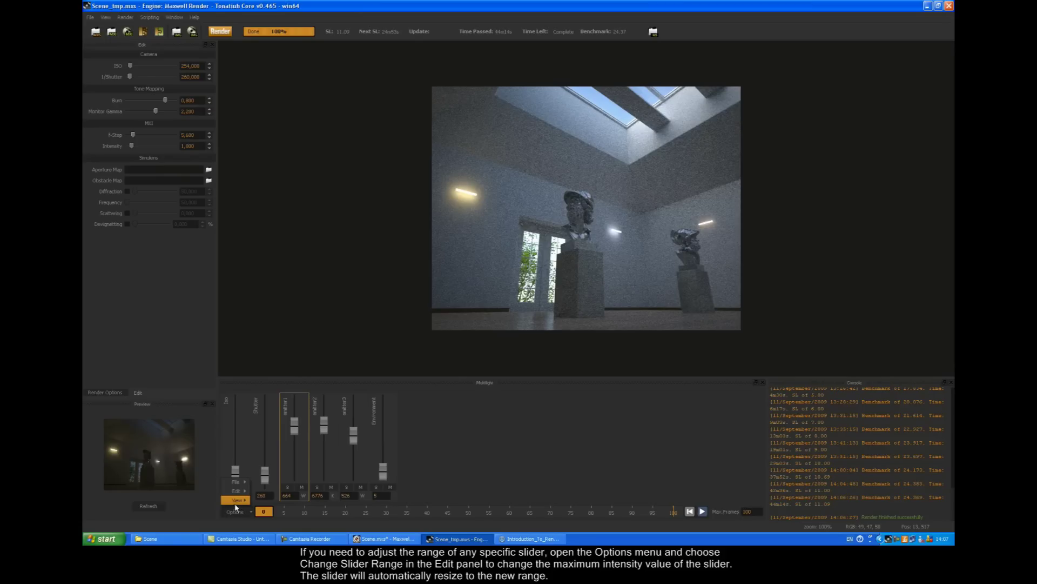
Step: Raise emitter1's slider maximum to 2000, then set emitter1 to 1395 and emitter3 to 678
mouse_move(236, 500)
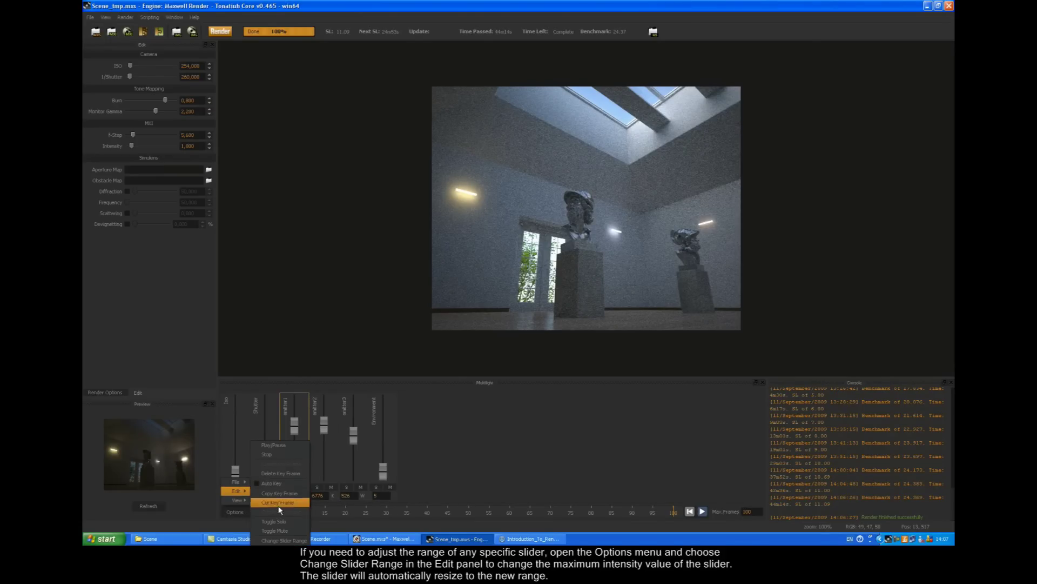
click(276, 539)
text(2000,00)
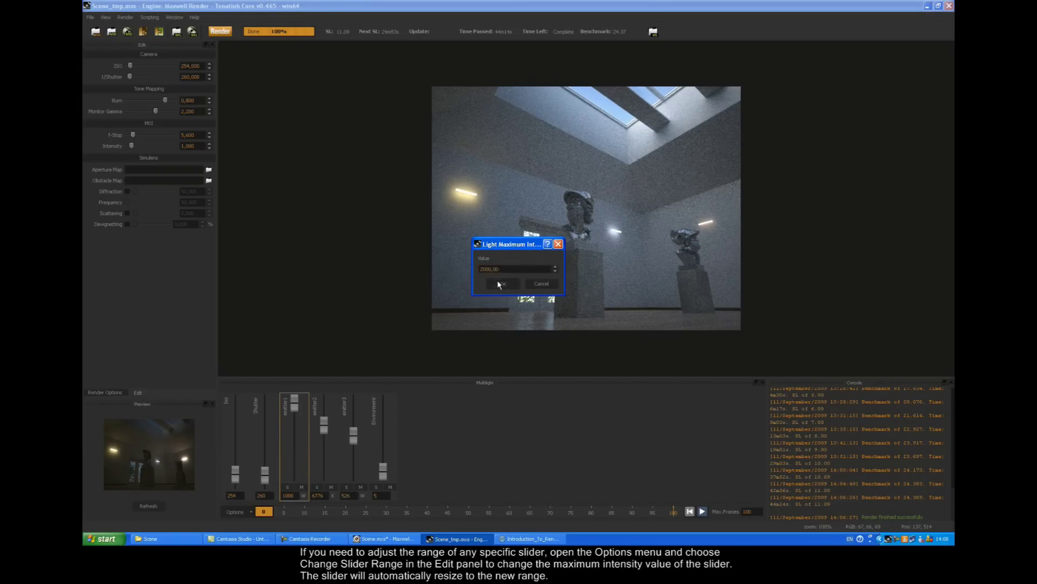
click(500, 283)
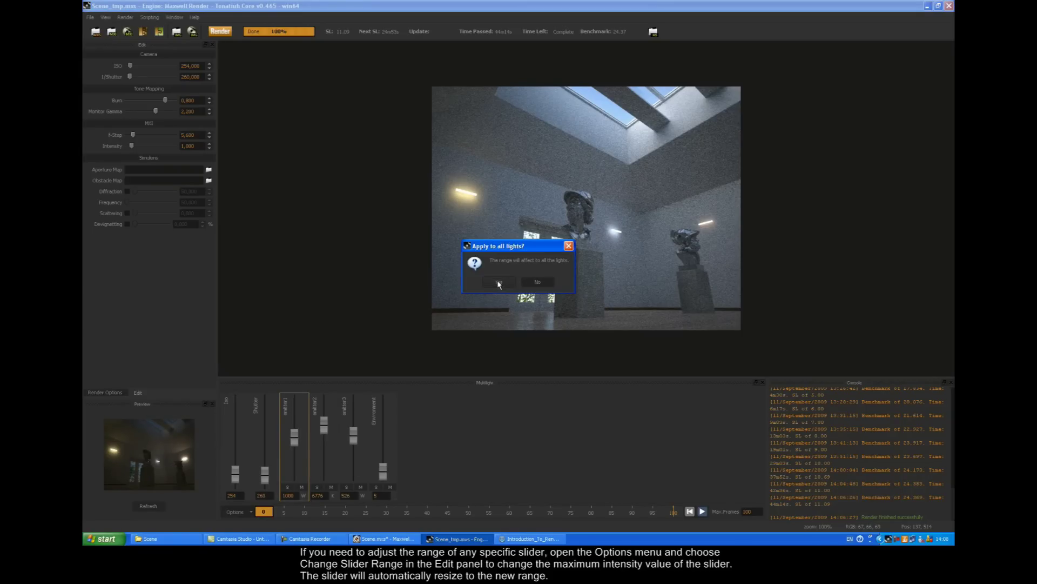
click(535, 281)
mouse_move(298, 436)
mouse_down()
mouse_move(295, 406)
mouse_move(295, 422)
mouse_up()
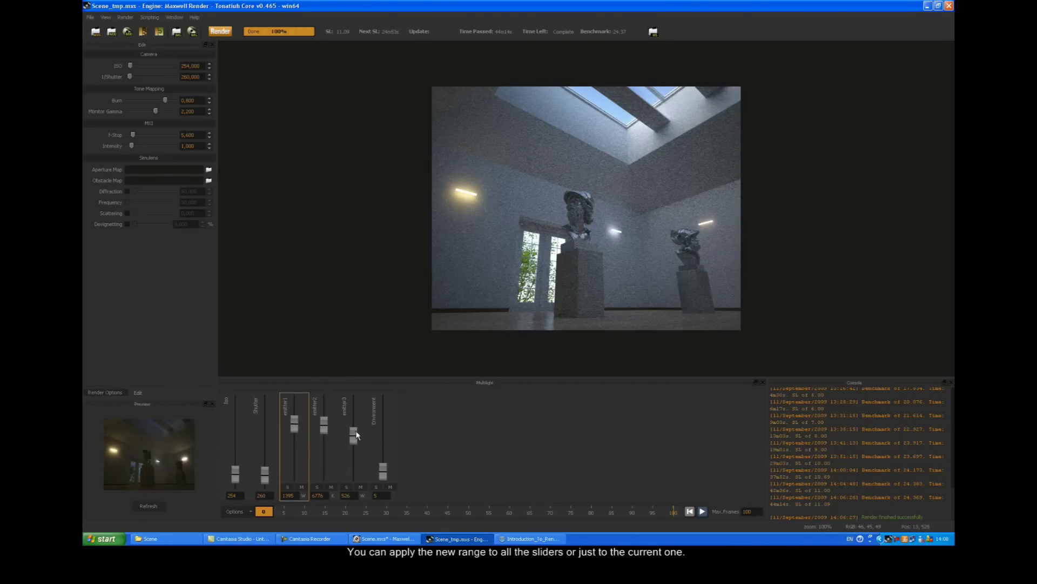
mouse_move(353, 435)
mouse_down()
mouse_move(353, 465)
mouse_move(354, 425)
mouse_up()
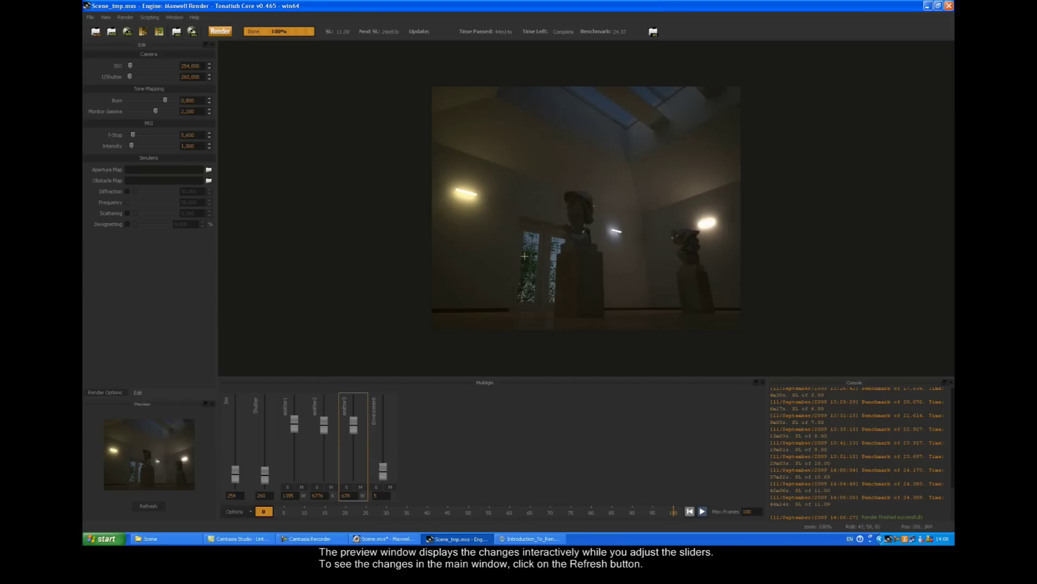
Step: Mute the environment light and solo emitter1, emitter2 and emitter3 in turn to check each alone
click(390, 487)
click(149, 505)
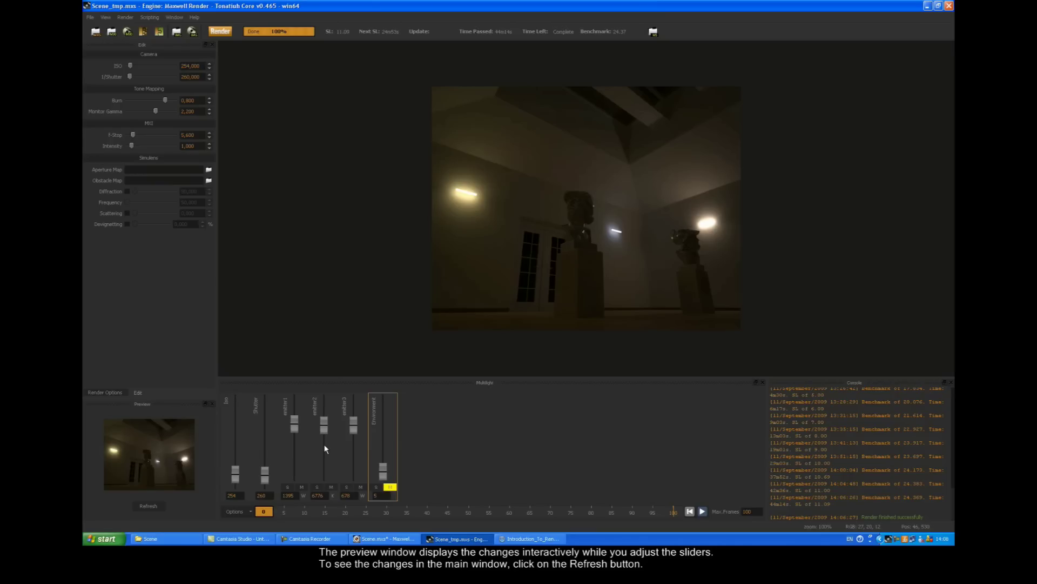
click(288, 487)
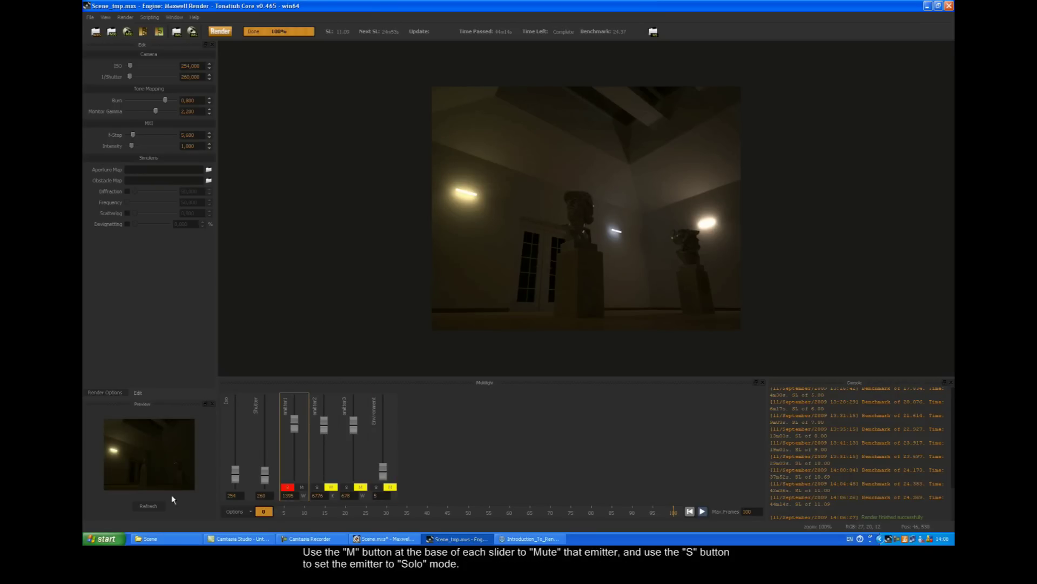
click(150, 506)
click(318, 487)
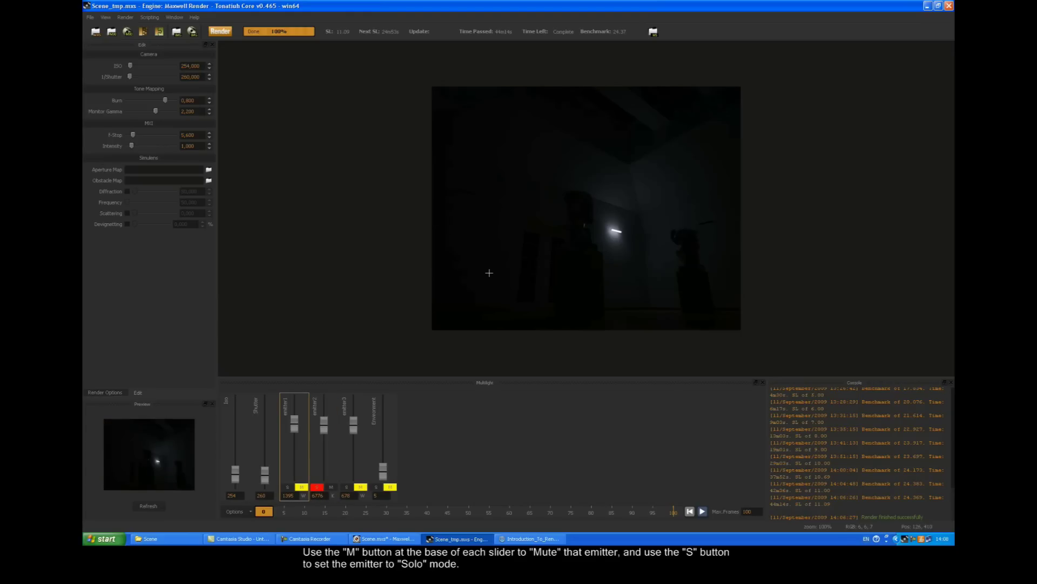
click(318, 487)
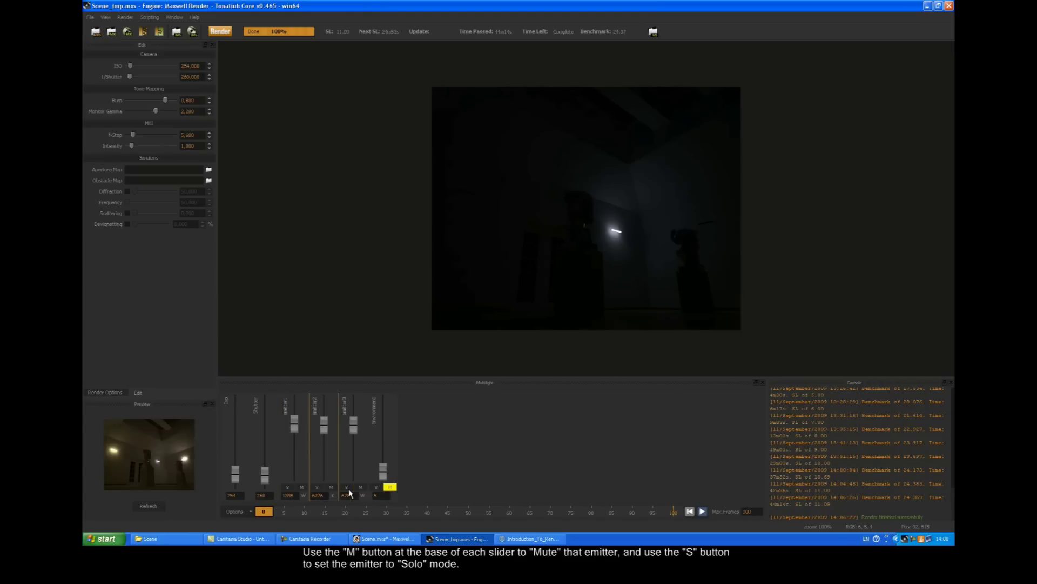
click(346, 487)
click(150, 505)
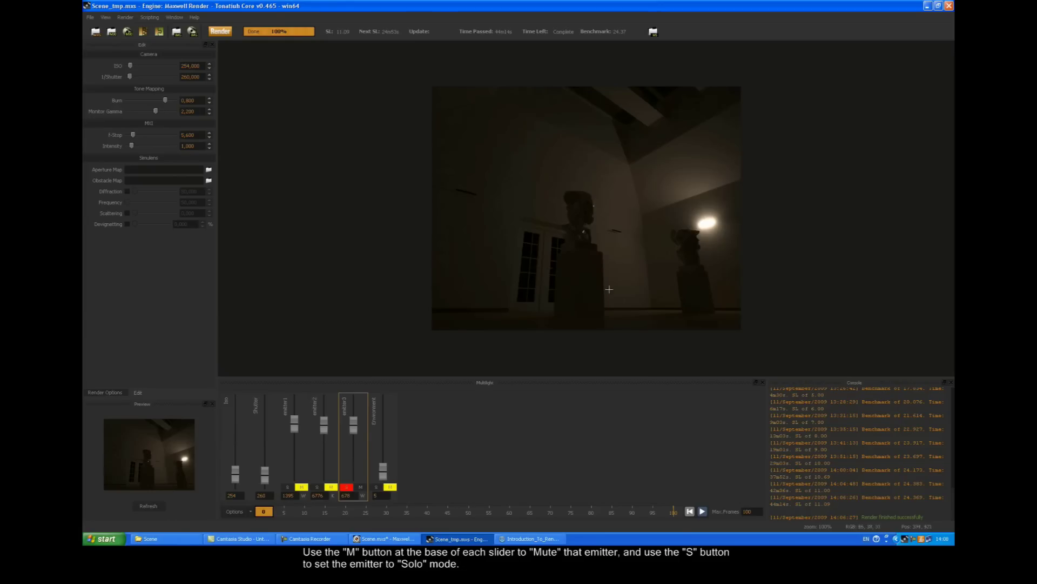
click(346, 486)
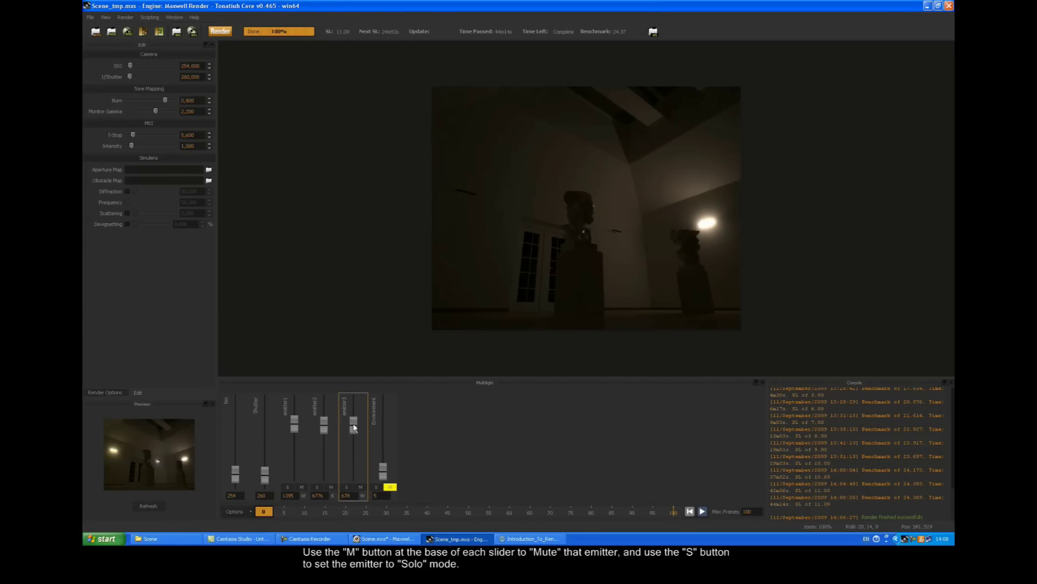
Step: Rebalance to Environment 0, emitter1 316 W, emitter2 4737 K, emitter3 599, and refresh the render
drag(353, 427, 349, 474)
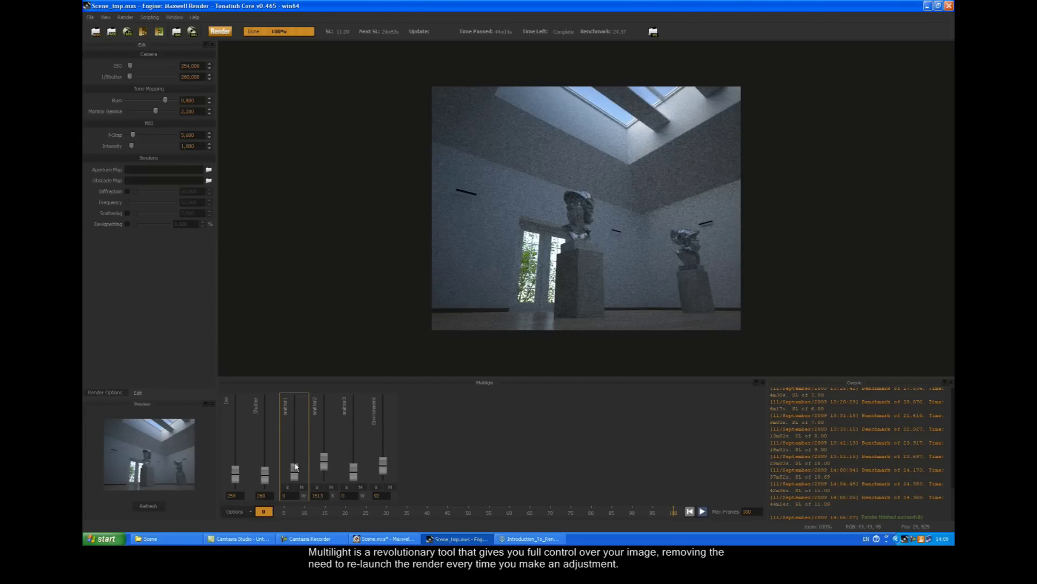
drag(294, 472, 324, 438)
drag(353, 471, 353, 453)
drag(294, 471, 353, 430)
drag(383, 464, 380, 474)
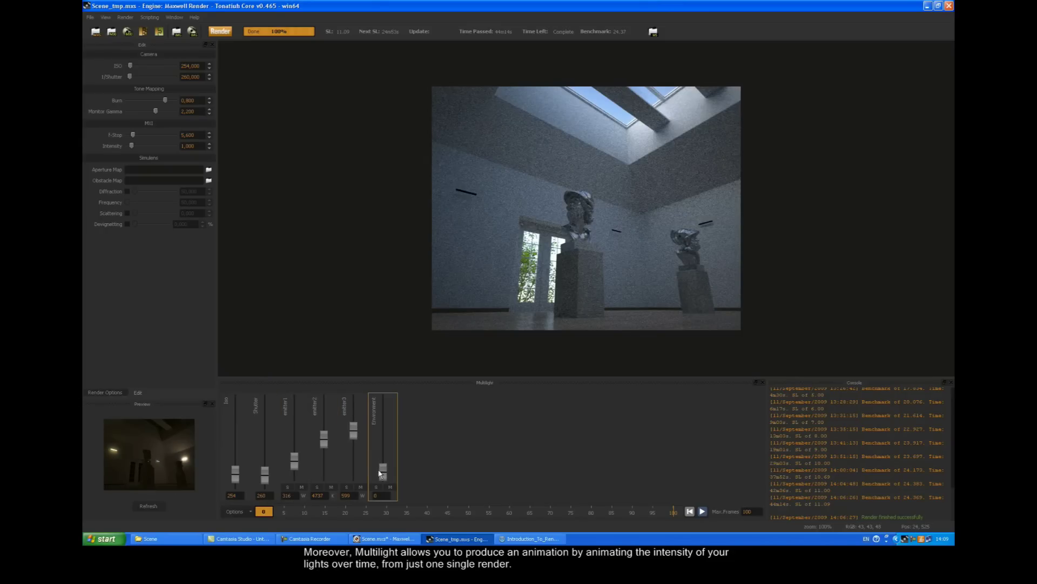
click(151, 506)
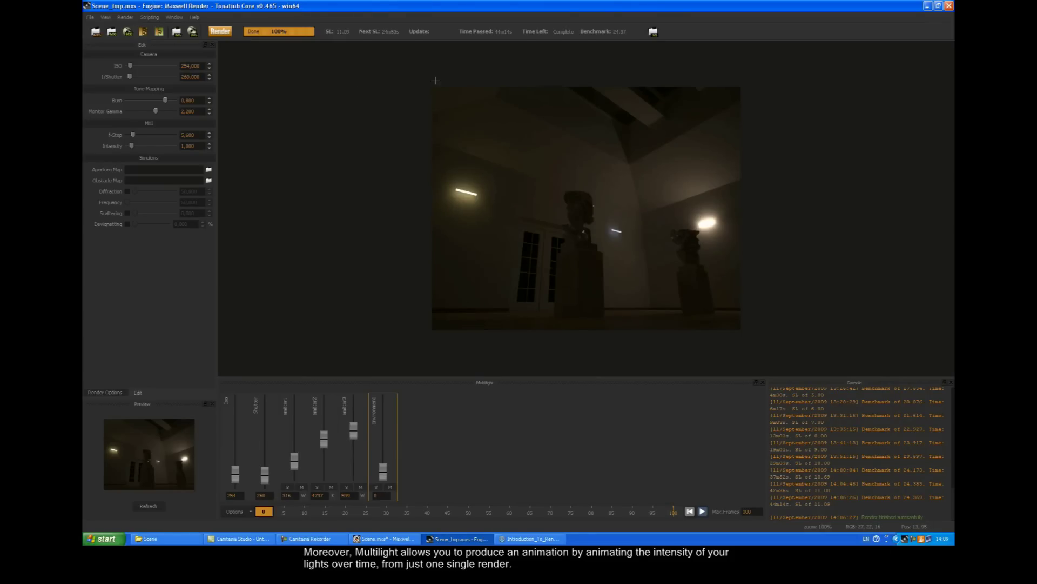
Step: Back in Maxwell Studio, switch Multilight to Color + Intensity and re-render, overwriting the old image
click(949, 6)
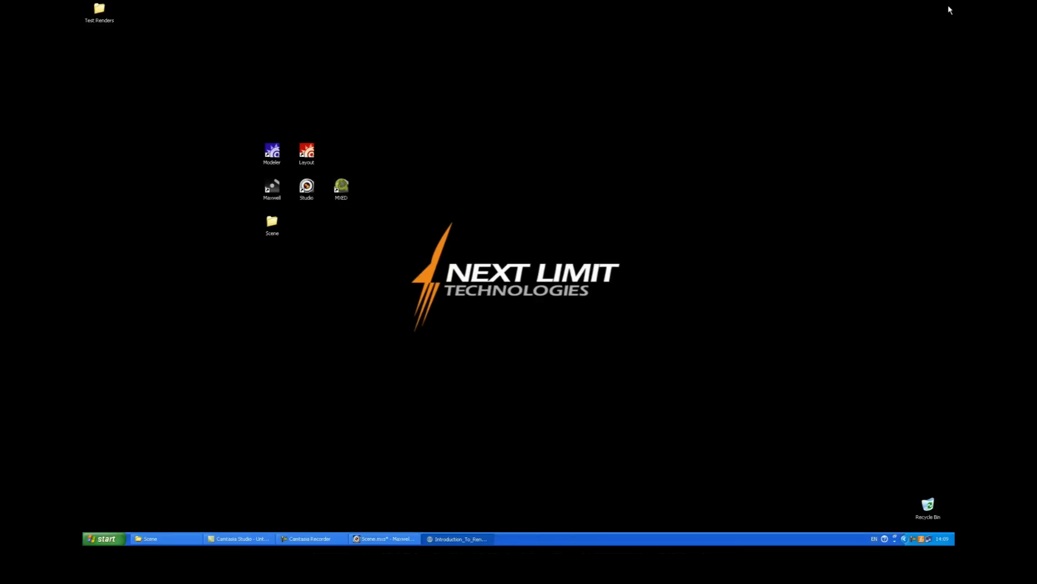
click(381, 539)
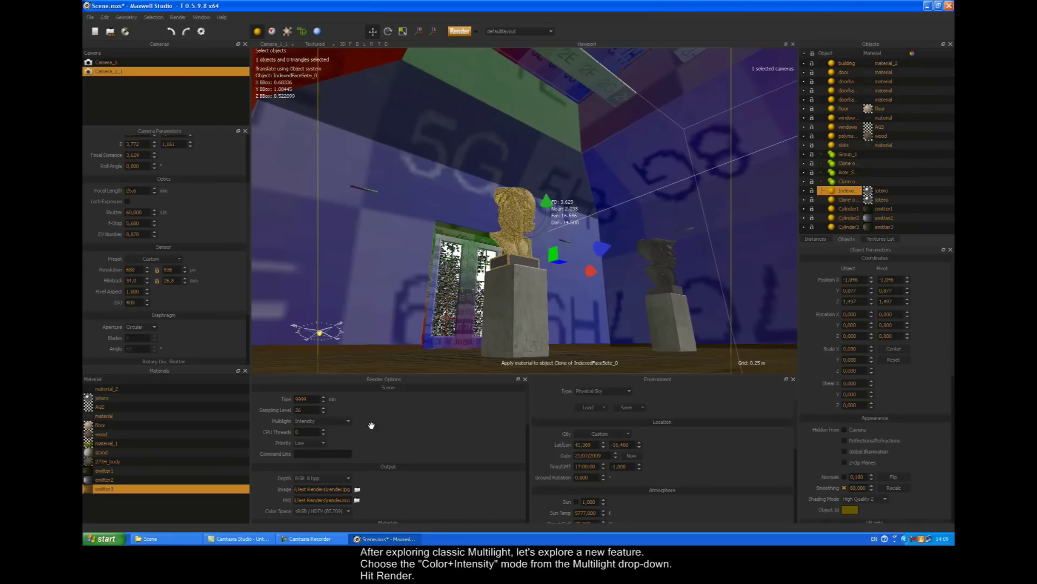
click(316, 420)
click(316, 442)
click(455, 32)
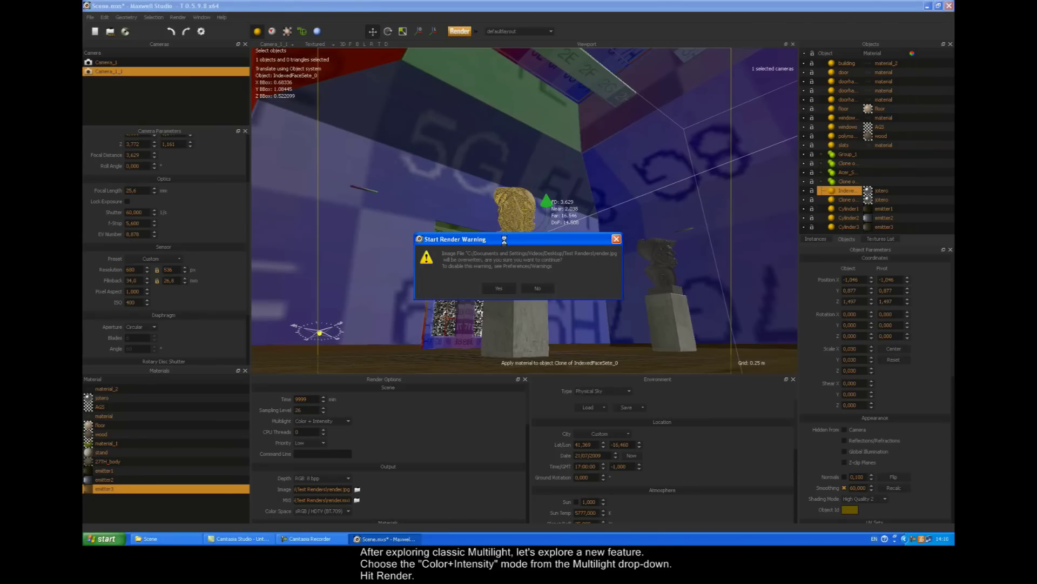
click(497, 288)
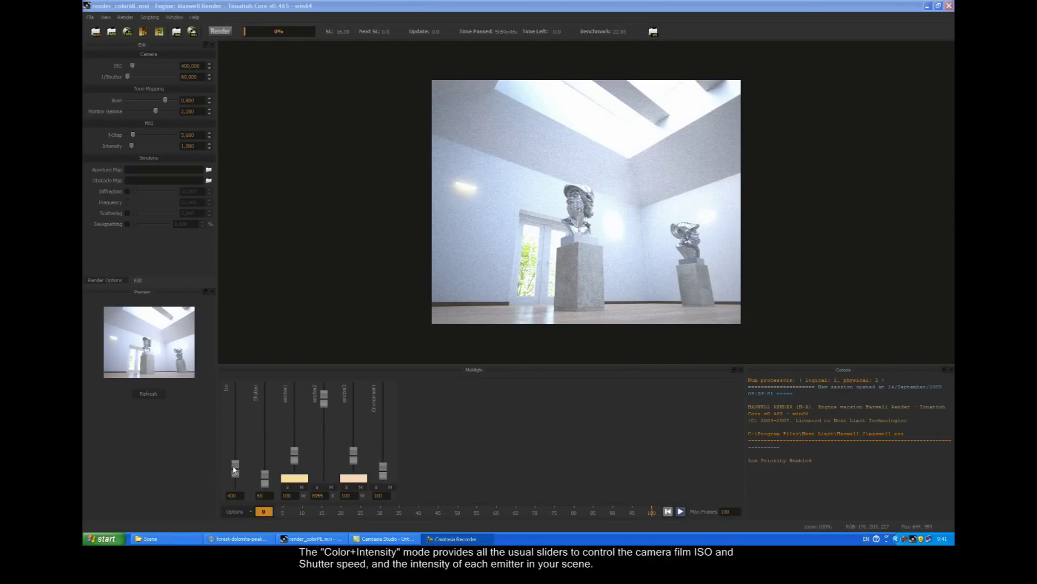
Step: Set ISO to 308, emitter1 to 394, emitter2 to 8167 K, emitter3 to 312 and Environment to 0
mouse_move(237, 469)
mouse_down()
mouse_move(236, 478)
mouse_move(263, 479)
mouse_move(265, 440)
mouse_move(265, 478)
mouse_move(235, 479)
mouse_up()
mouse_move(291, 437)
mouse_down()
mouse_move(296, 409)
mouse_move(295, 453)
mouse_up()
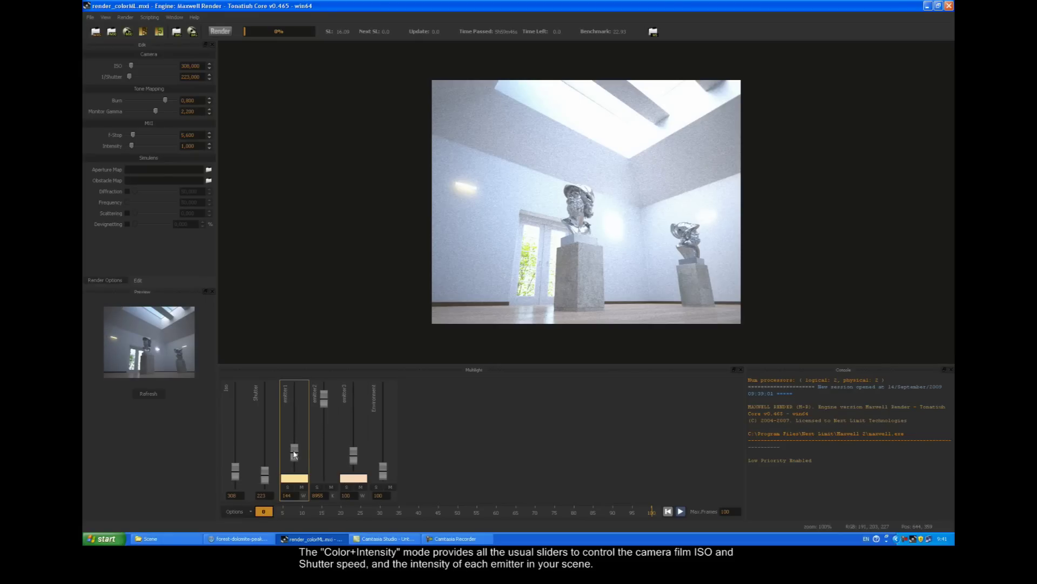
click(322, 426)
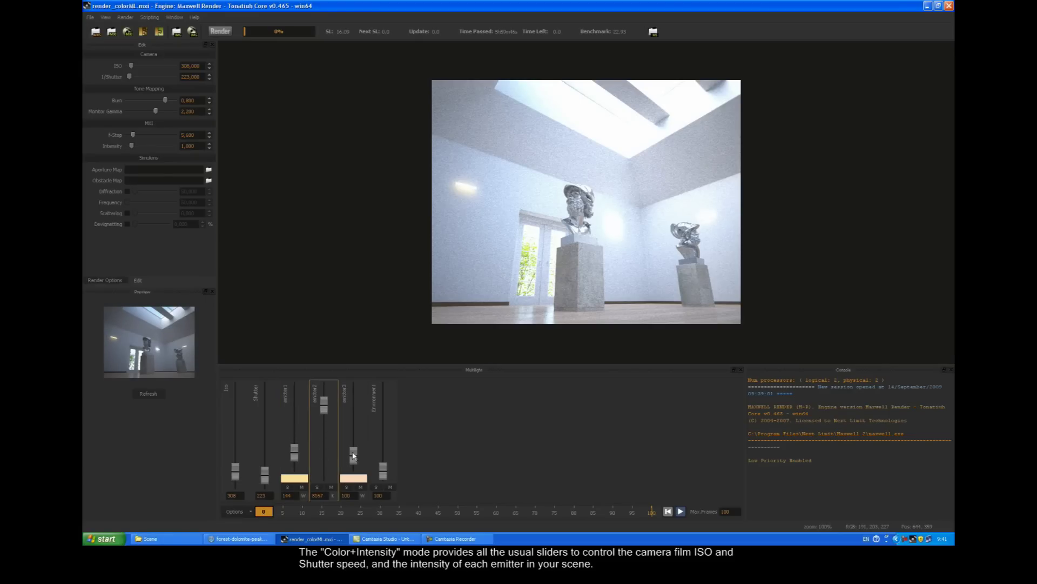
mouse_move(352, 454)
mouse_down()
mouse_move(348, 418)
mouse_move(349, 441)
mouse_up()
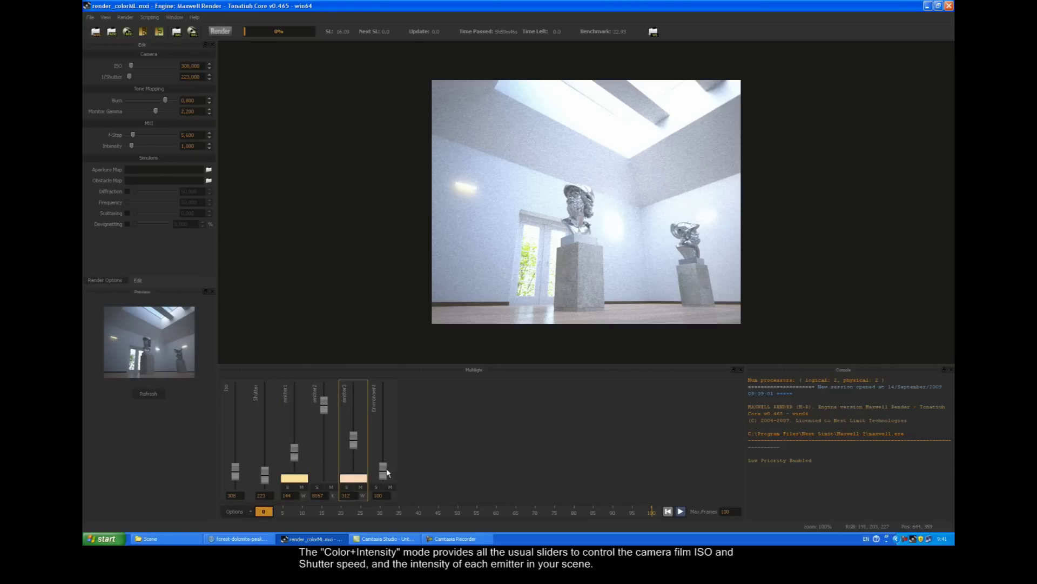
drag(385, 472, 386, 474)
drag(294, 457, 295, 439)
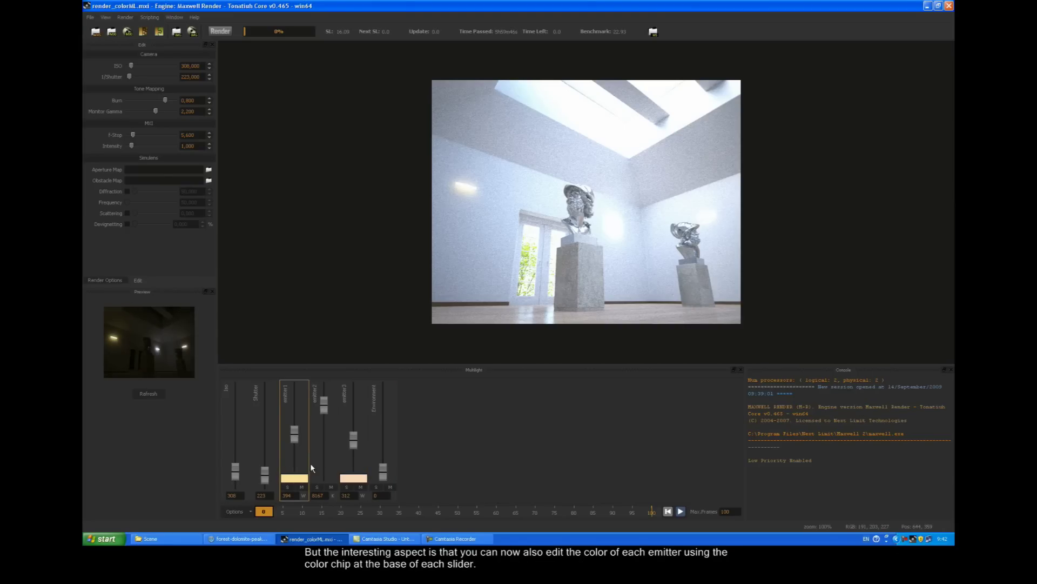
Step: Make emitter1 blue in the Color Picker, then shrink the window so the mountain photo shows beside it
click(299, 478)
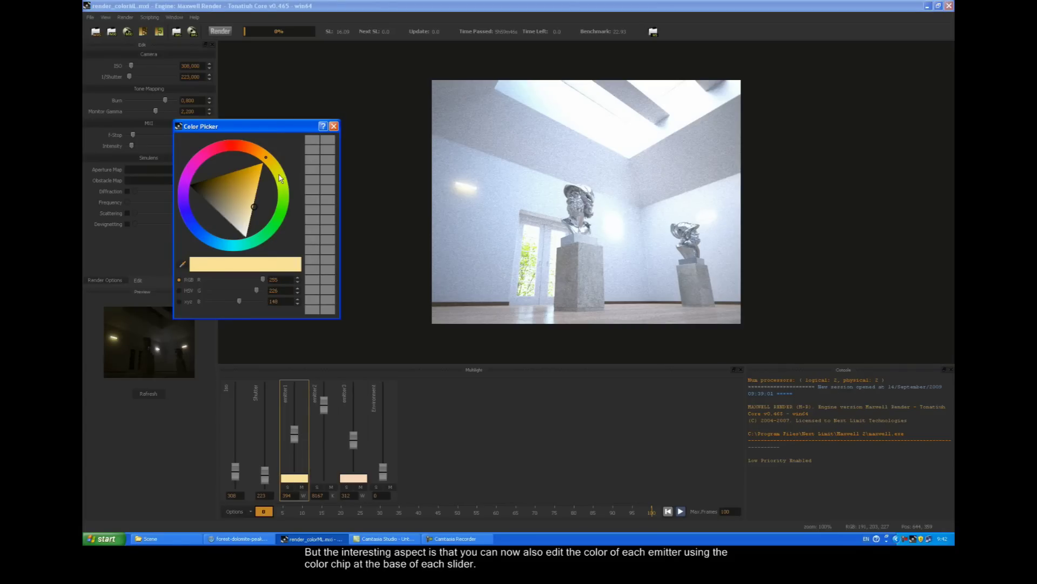
drag(269, 129, 311, 203)
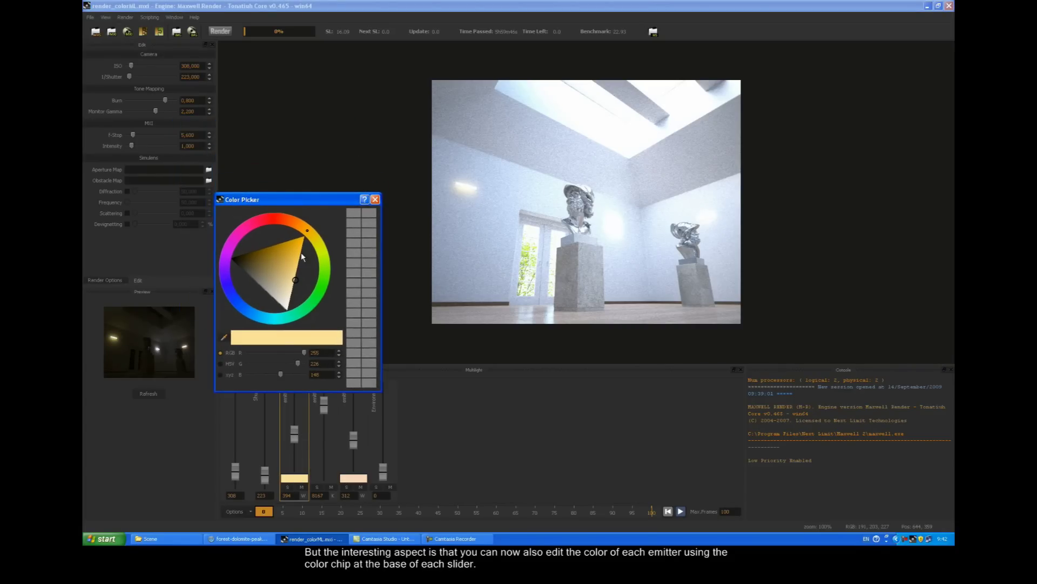
mouse_move(295, 282)
mouse_down()
mouse_move(305, 246)
mouse_move(283, 223)
mouse_move(256, 220)
mouse_move(228, 252)
mouse_move(238, 317)
mouse_move(249, 287)
mouse_up()
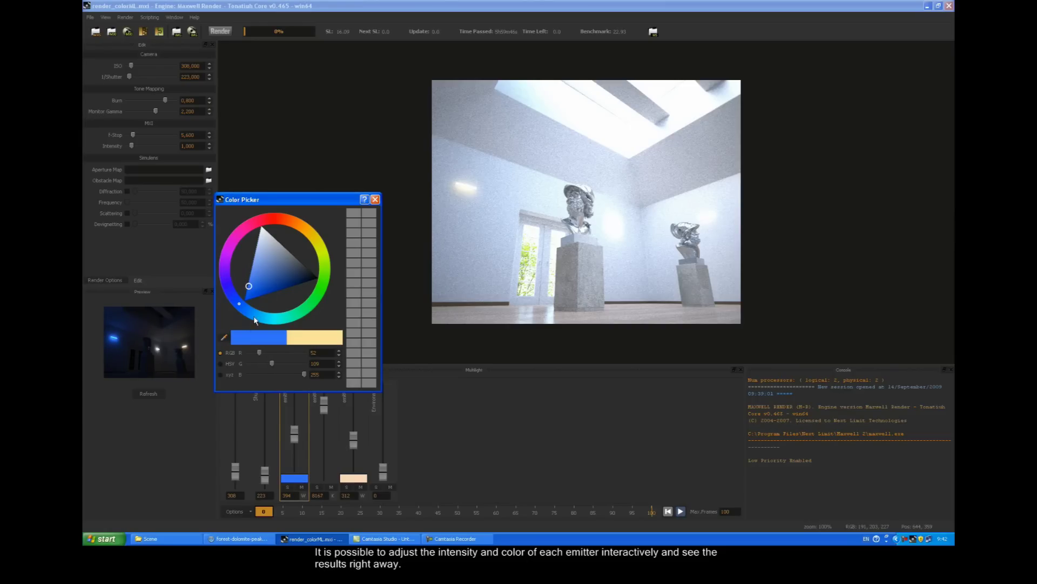
click(938, 5)
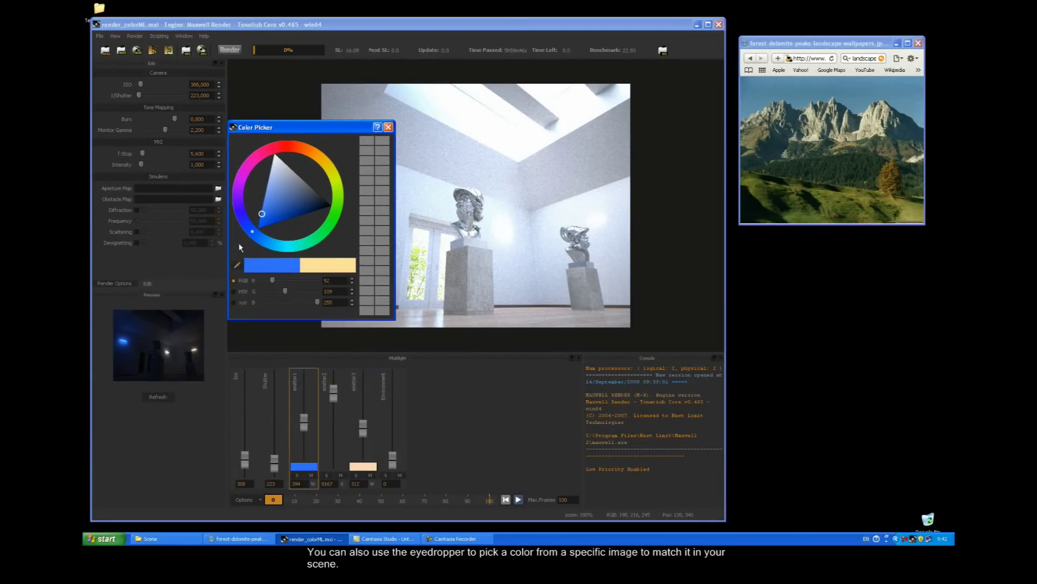
Step: Sample the mountain photo's sky blue for emitter1, brighten it slightly, and re-maximize the window
click(237, 263)
click(757, 189)
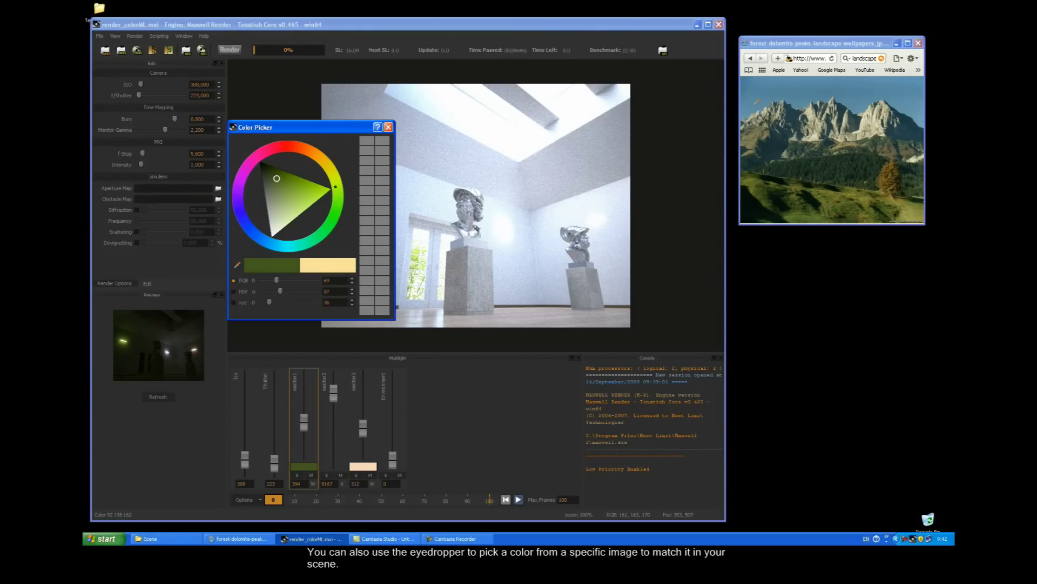
click(754, 105)
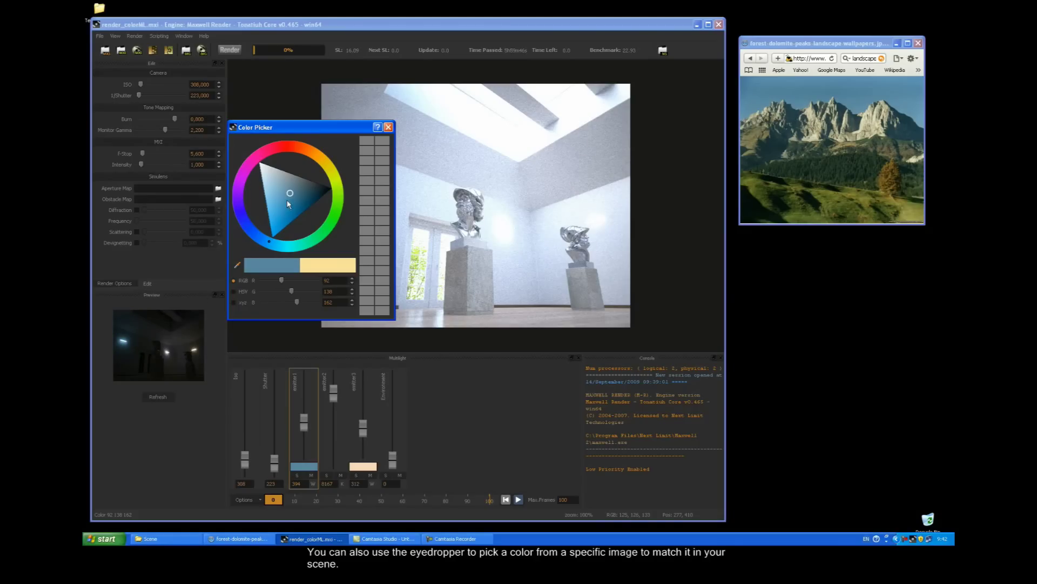
drag(288, 199, 291, 212)
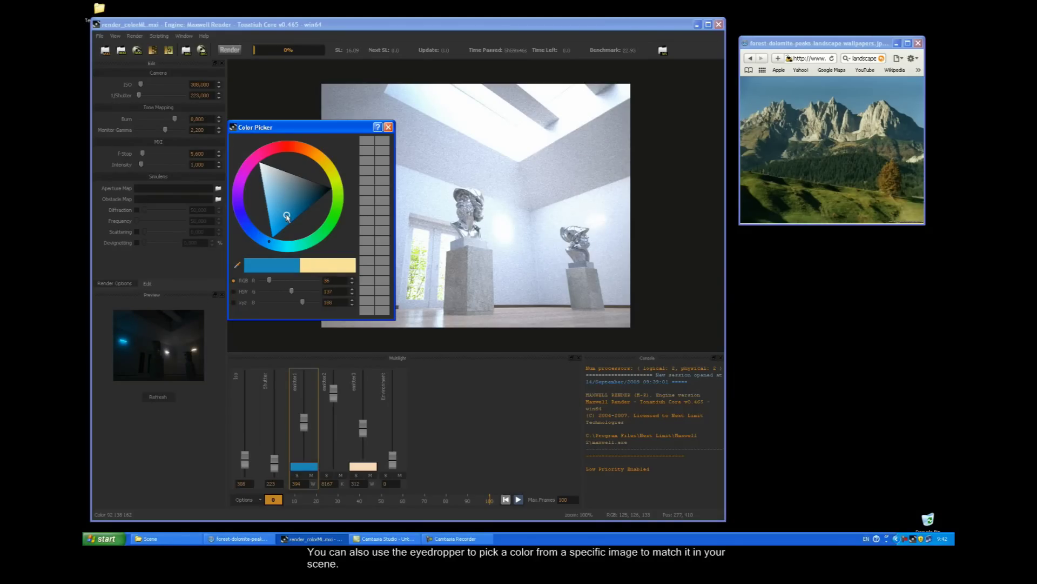
click(388, 127)
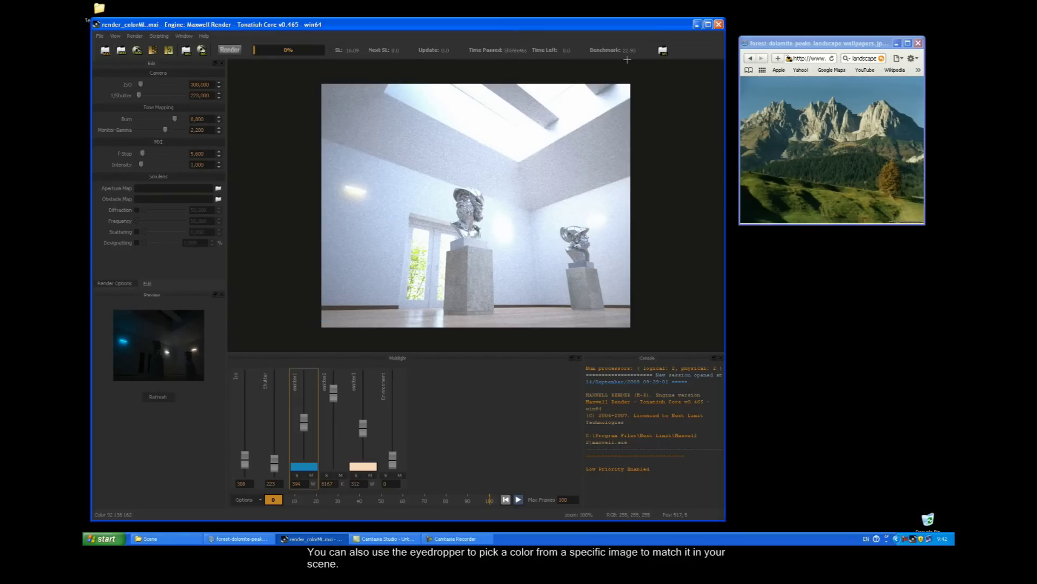
click(706, 25)
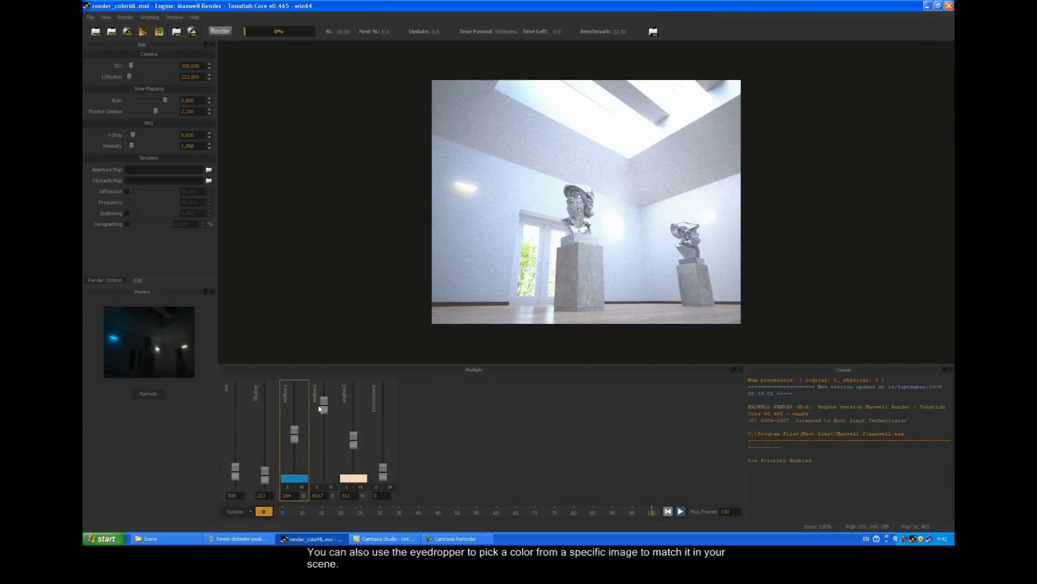
Step: Lower emitter2 to about 6944 K and refresh the main render
drag(324, 408, 305, 417)
click(157, 394)
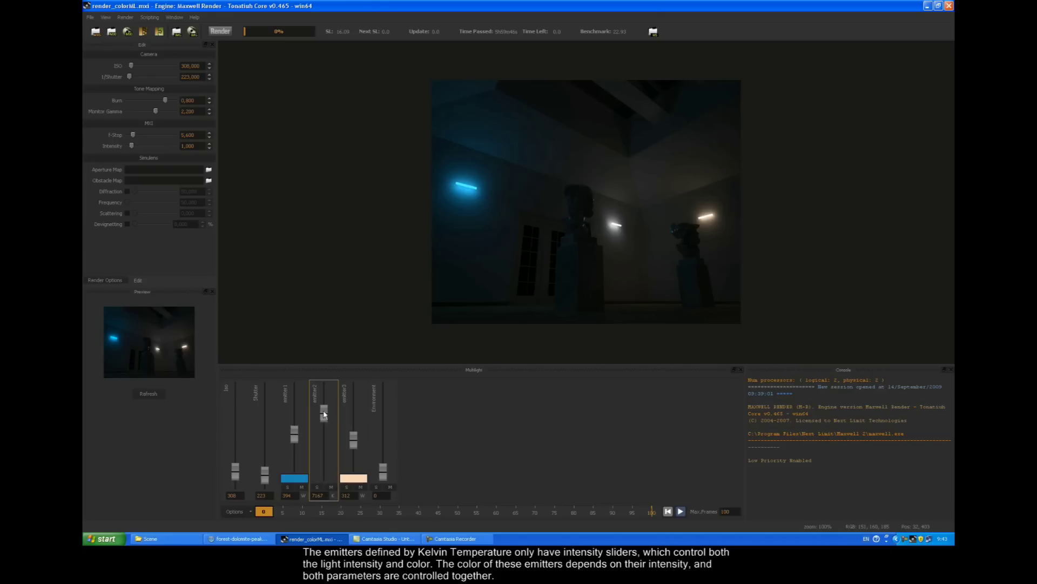
mouse_move(324, 413)
mouse_down()
mouse_move(323, 445)
mouse_move(322, 383)
mouse_move(319, 443)
mouse_move(322, 413)
mouse_up()
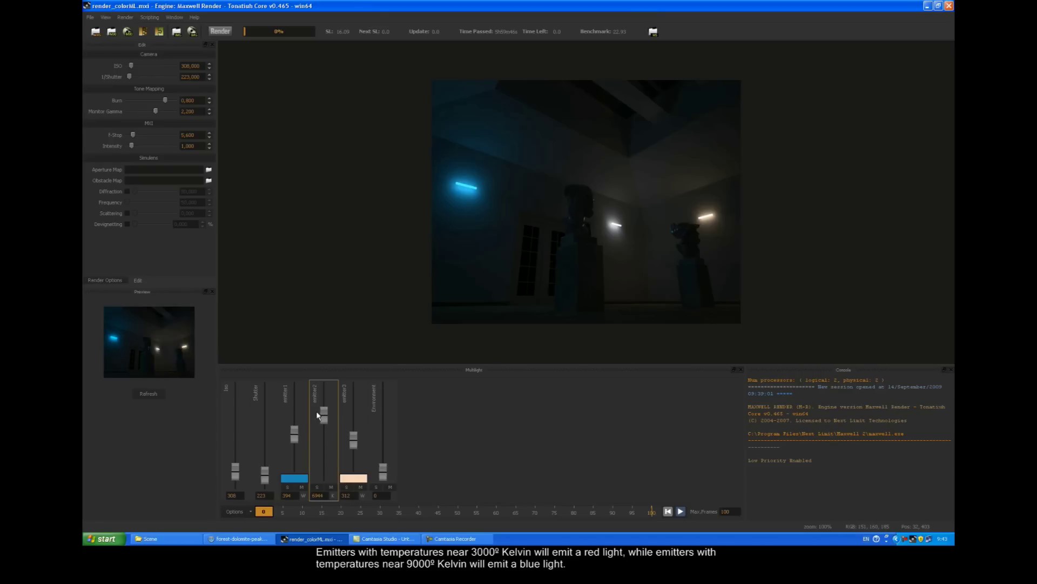
Step: Recolour emitter3 from peach to warm orange, soloing it to check the hue
click(354, 479)
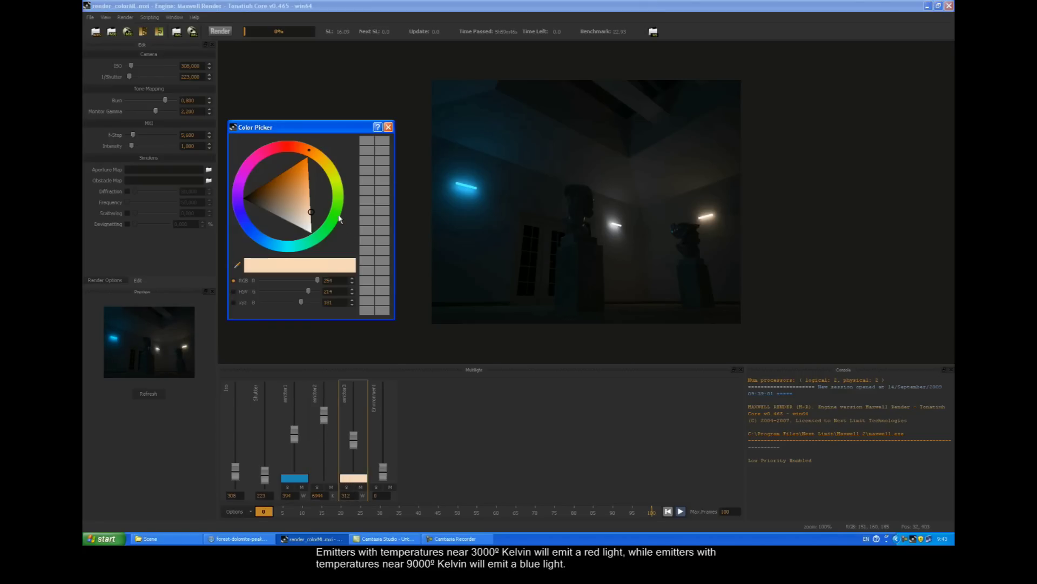
mouse_move(313, 155)
mouse_down()
mouse_move(336, 181)
mouse_move(323, 216)
mouse_move(304, 223)
mouse_up()
click(347, 488)
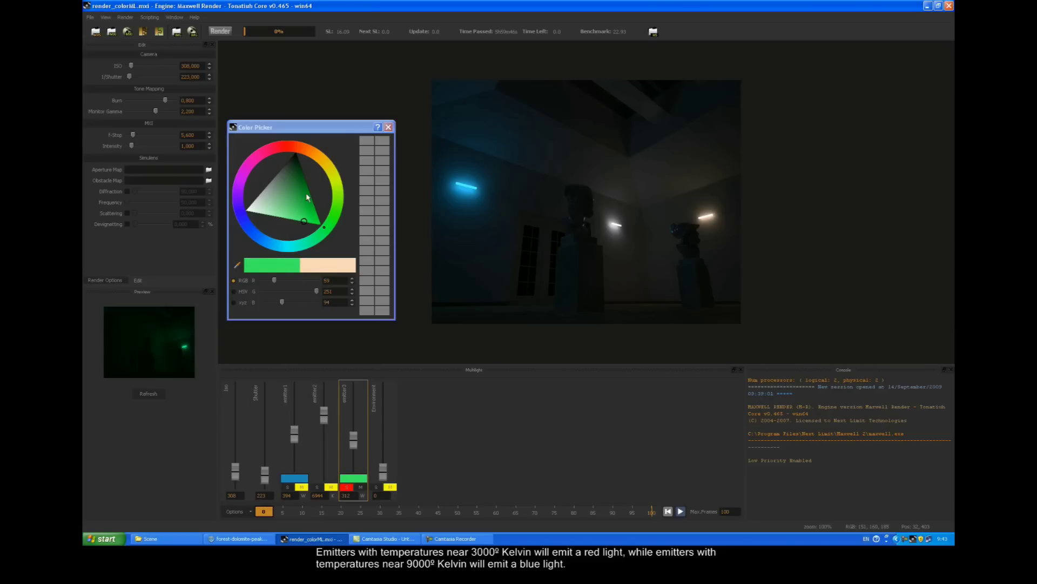
mouse_move(326, 226)
mouse_down()
mouse_move(338, 190)
mouse_move(306, 155)
mouse_move(320, 159)
mouse_move(317, 177)
mouse_move(320, 152)
mouse_move(309, 196)
mouse_move(310, 187)
mouse_up()
click(388, 127)
Step: Unsolo emitter3, raise emitter1 to 494 and recolour emitter1 a vivid magenta
click(346, 488)
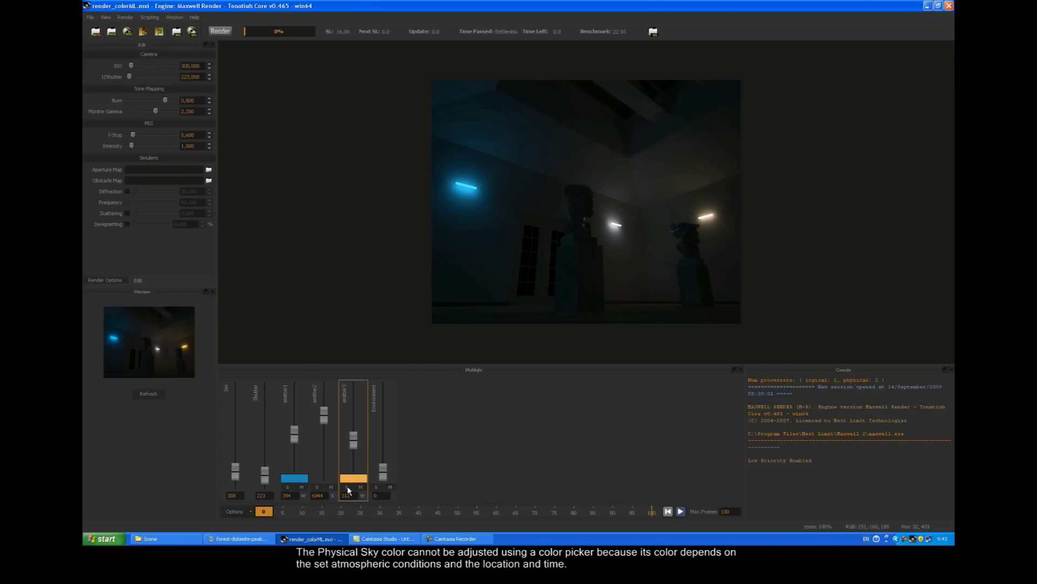
drag(294, 439, 294, 429)
click(297, 479)
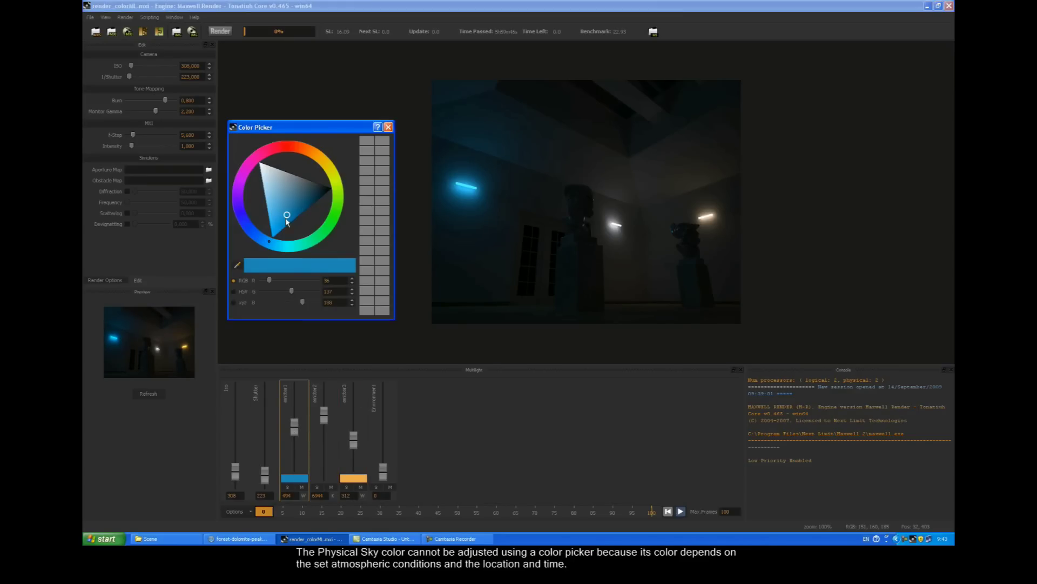
drag(288, 217, 258, 182)
drag(269, 245, 250, 186)
mouse_move(307, 171)
mouse_down()
mouse_move(255, 172)
mouse_move(247, 182)
mouse_up()
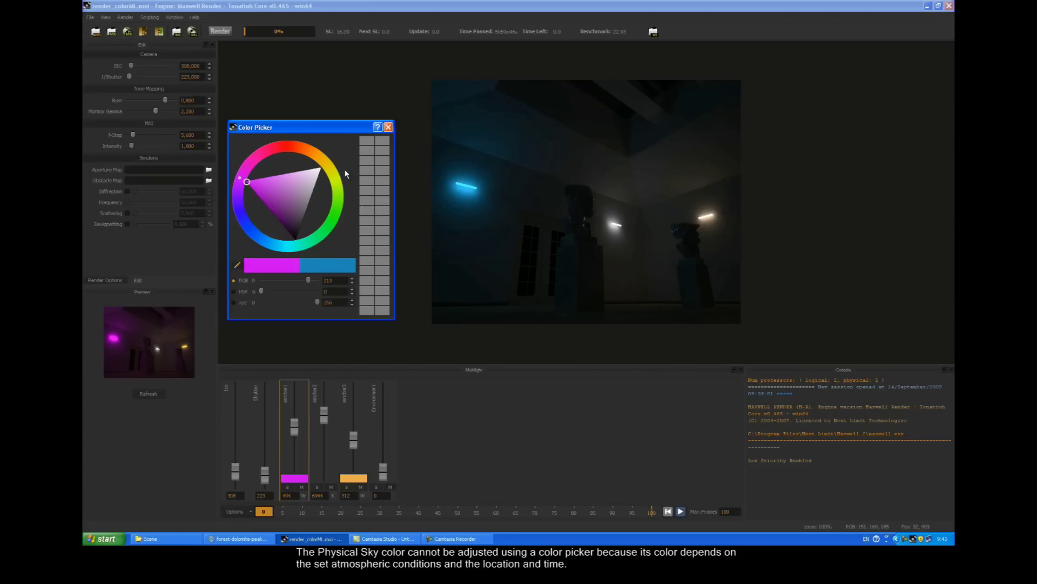
click(388, 127)
Step: Change emitter3's colour from orange to red
double_click(352, 477)
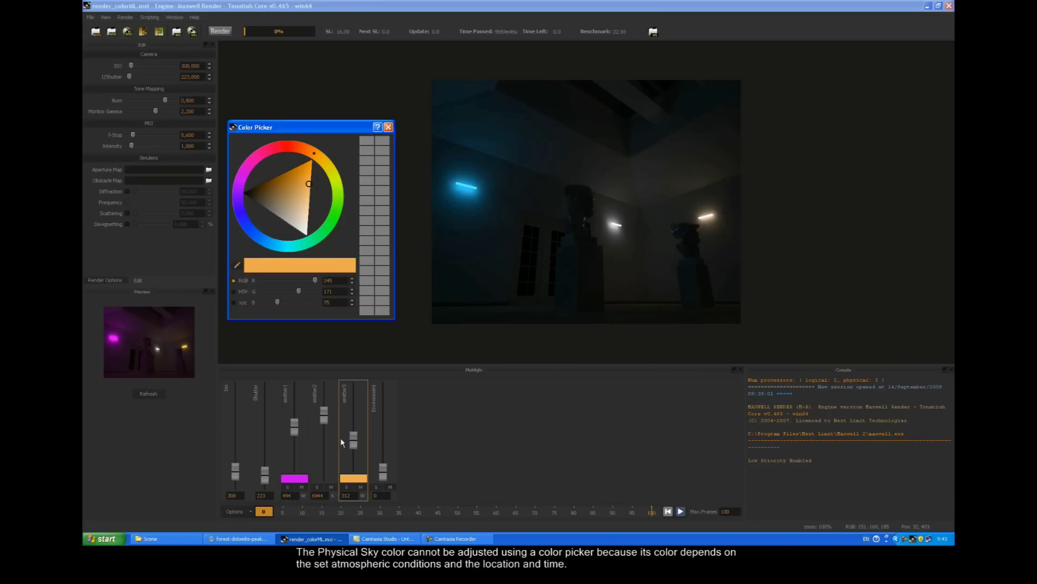
mouse_move(310, 156)
mouse_down()
mouse_move(300, 148)
mouse_move(282, 158)
mouse_up()
click(290, 170)
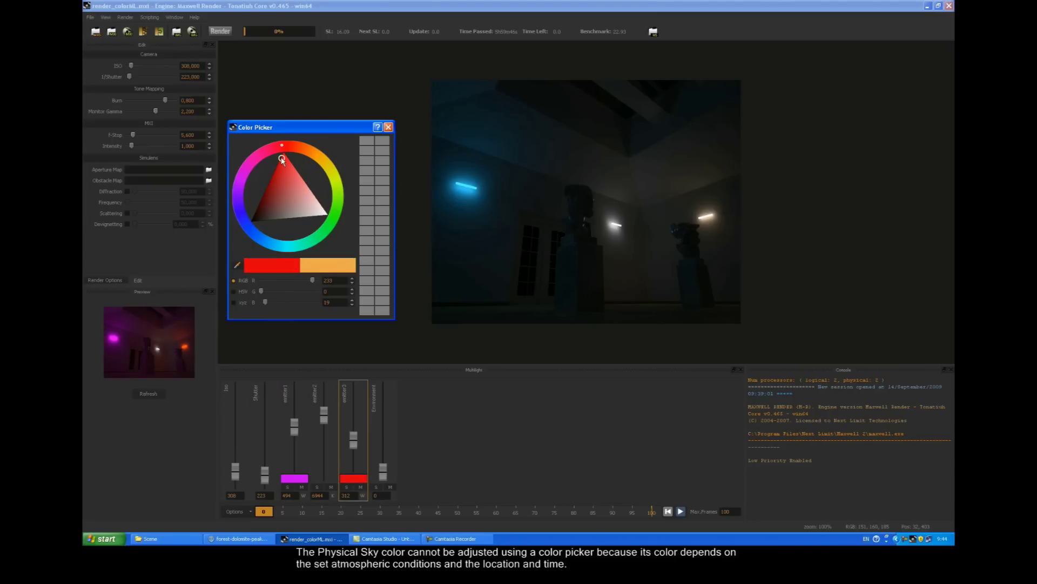
click(388, 127)
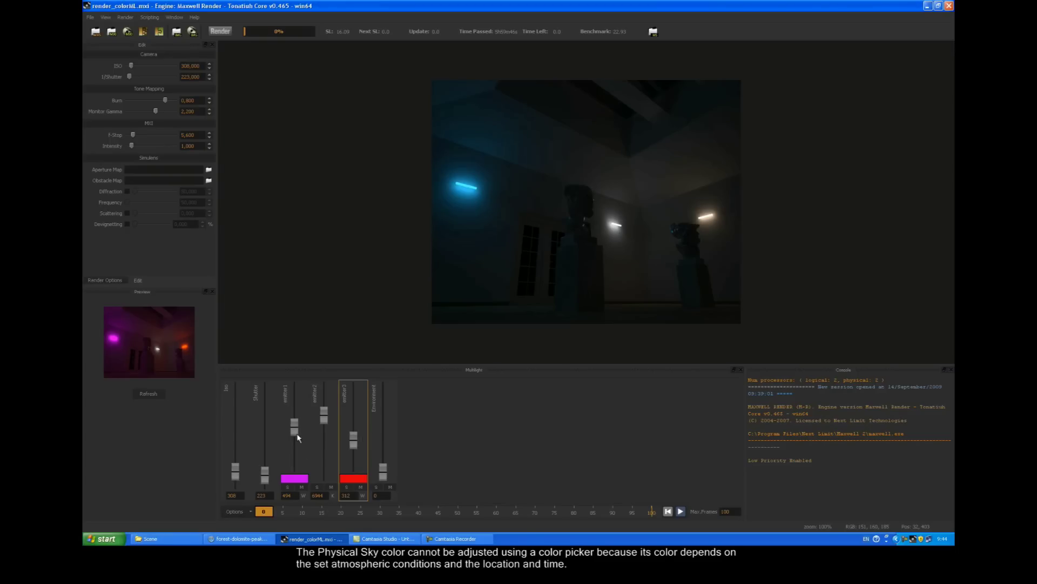
Step: Set emitter1's intensity to 312 and change its colour from magenta to blue
mouse_move(296, 435)
mouse_down()
mouse_move(294, 449)
mouse_move(295, 438)
mouse_up()
click(300, 480)
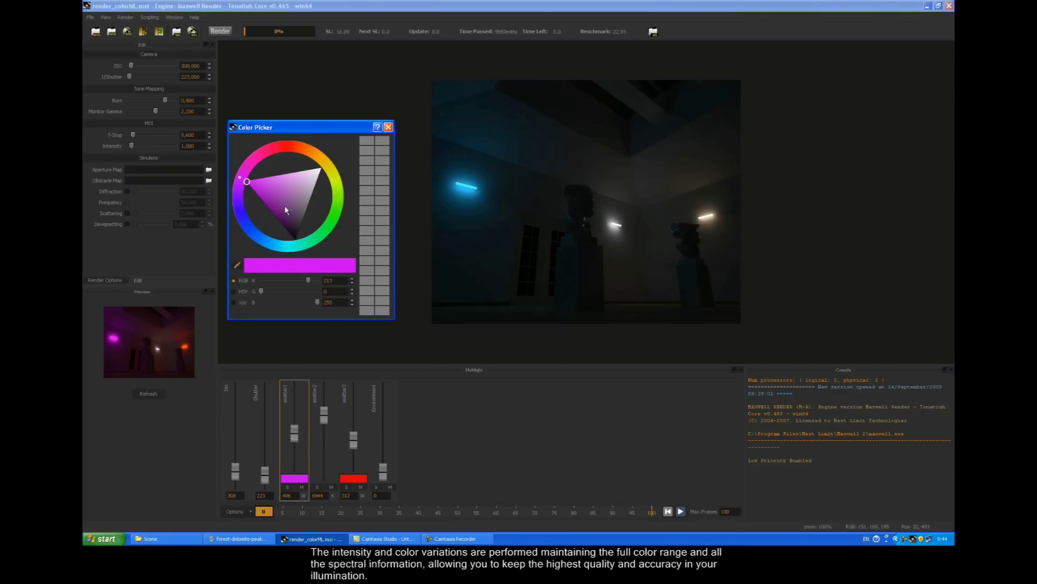
mouse_move(240, 179)
mouse_down()
mouse_move(242, 227)
mouse_move(261, 202)
mouse_up()
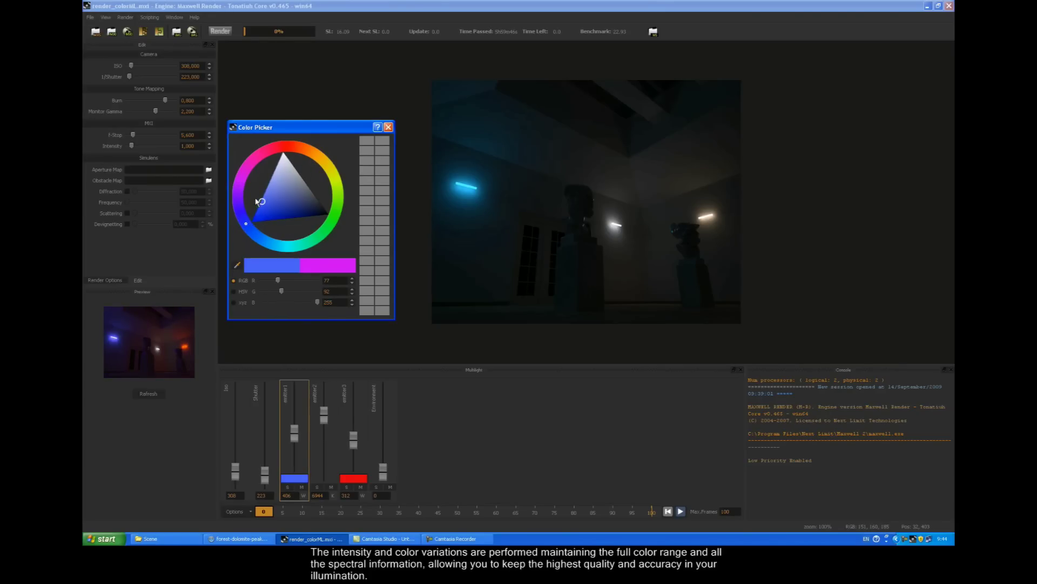
click(388, 127)
Step: Change emitter3's colour from red to teal
click(352, 479)
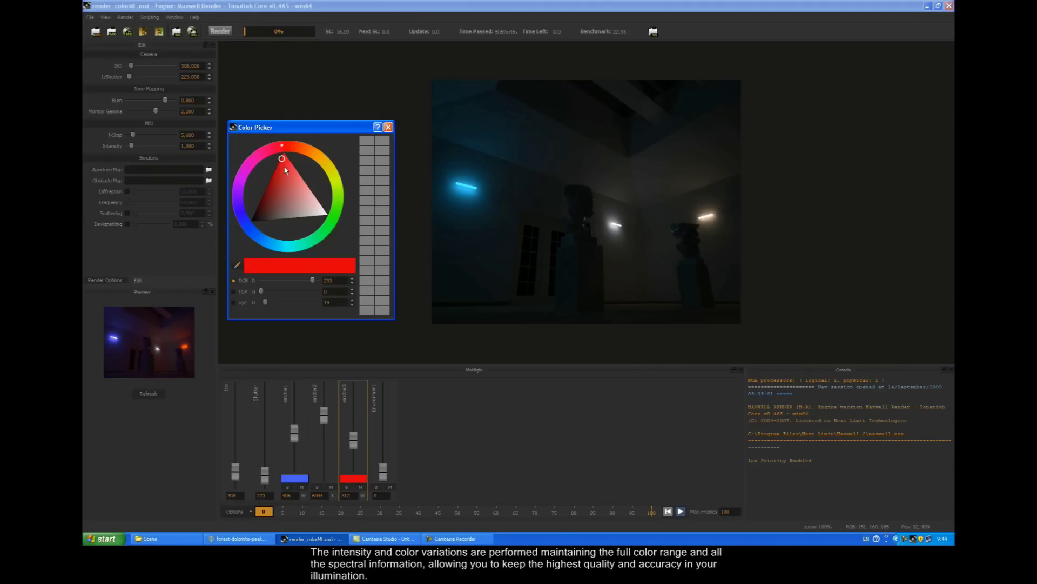
drag(283, 146, 240, 176)
mouse_move(254, 219)
mouse_down()
mouse_move(309, 241)
mouse_move(286, 222)
mouse_up()
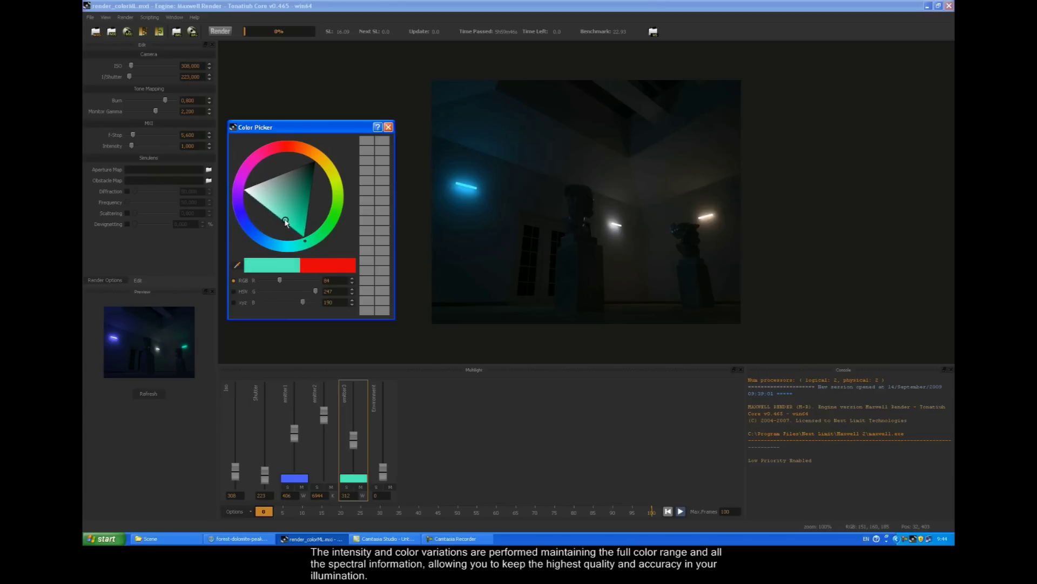
click(388, 127)
Step: Raise emitter1 to about 900 and emitter3 to its 1000 maximum, then open emitter1's colour picker
drag(296, 435, 299, 401)
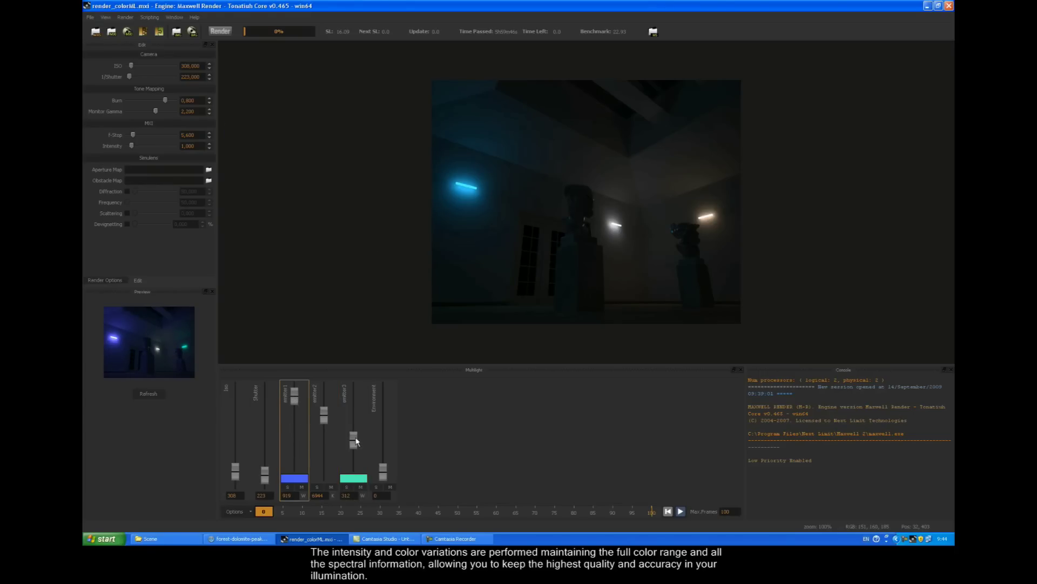
drag(353, 437, 304, 401)
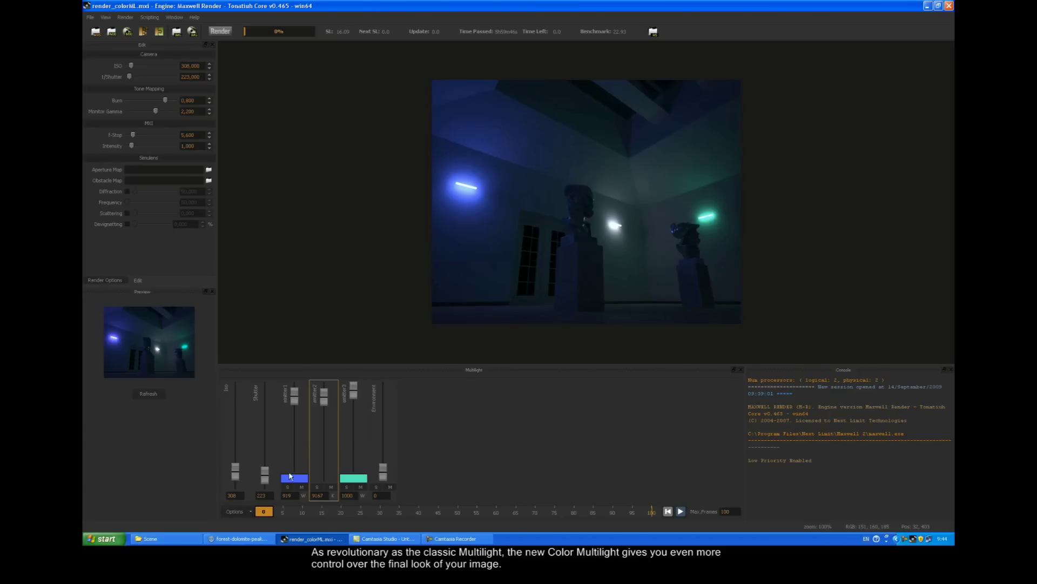
double_click(290, 477)
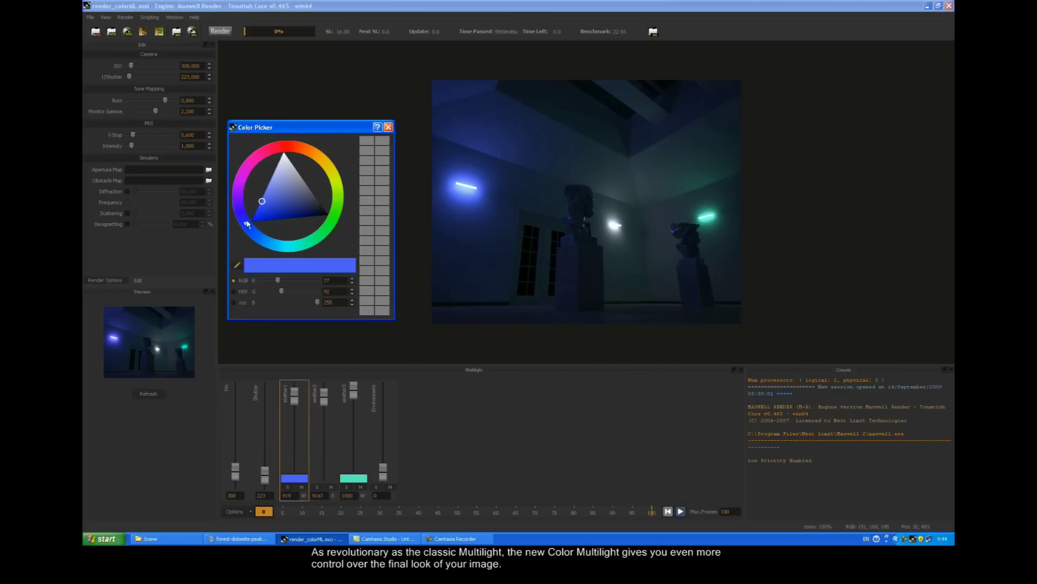